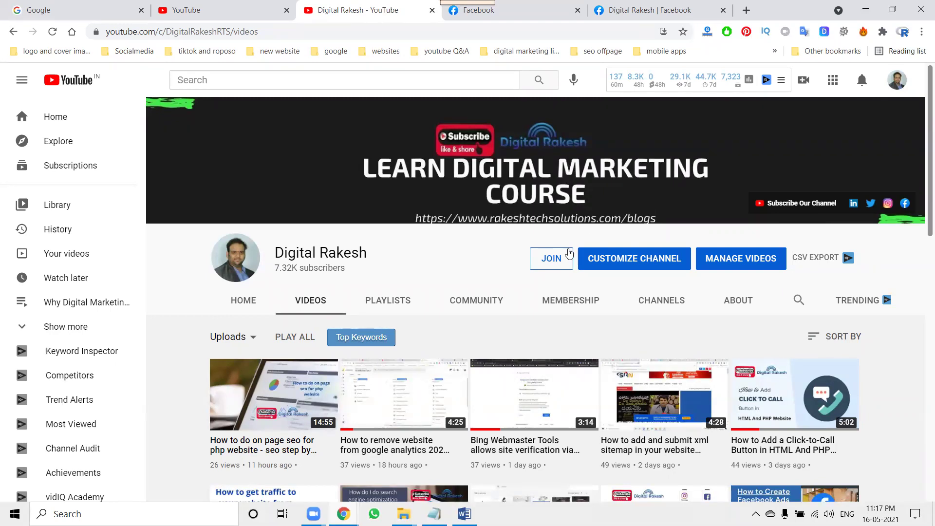
View the Facebook Page, and open instagram.com in a new browser tab
left_click(641, 6)
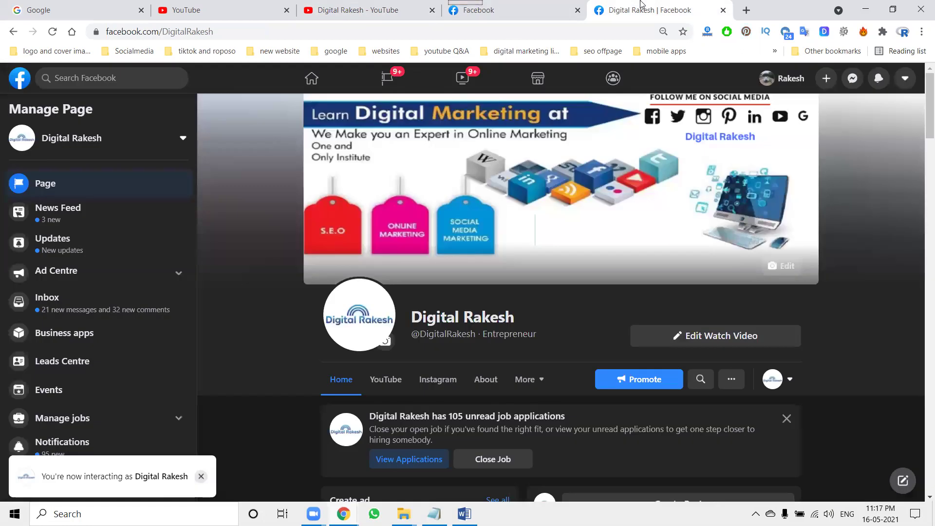
left_click(746, 10)
type("in")
key("Return")
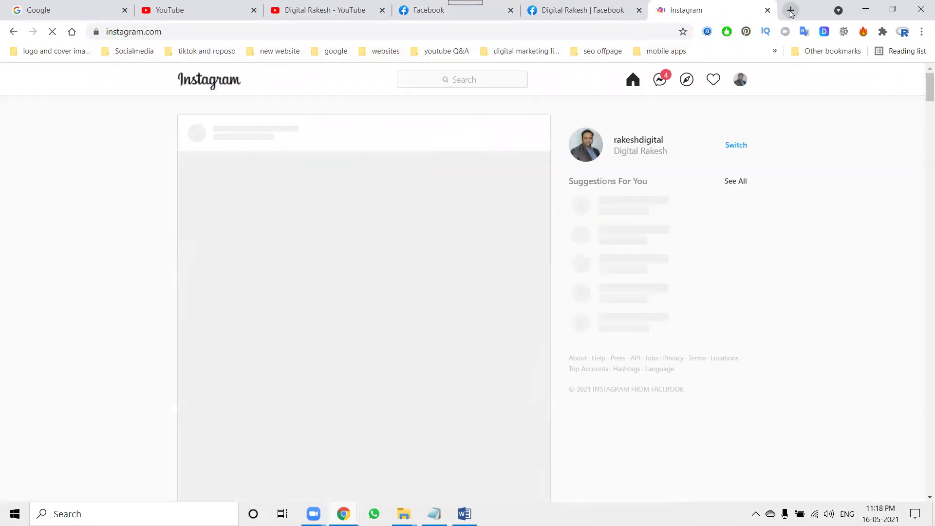
Open Facebook Creator Studio at facebook.com/creatorstudio/home in another new browser tab
left_click(790, 9)
type("facebook.com/")
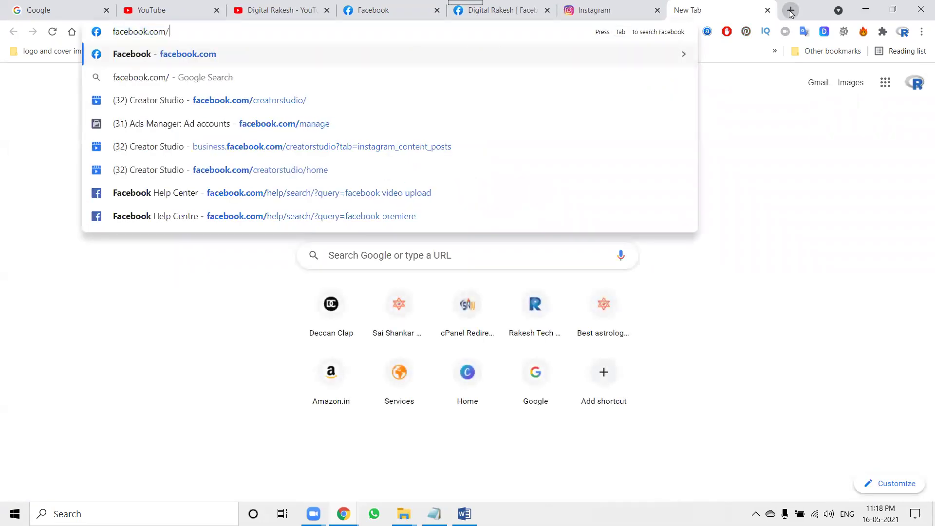
type("c")
key("Return")
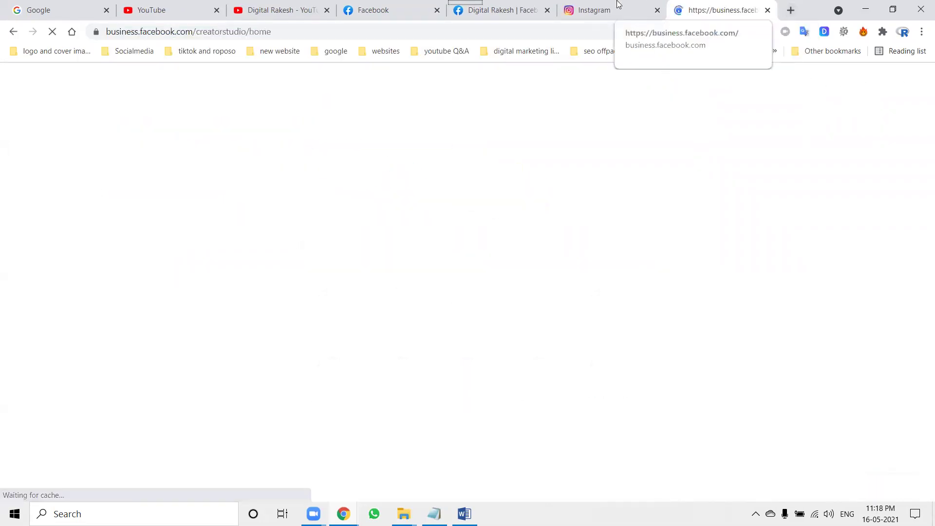
Return to the Facebook Page and open its Publishing Tools
left_click(525, 6)
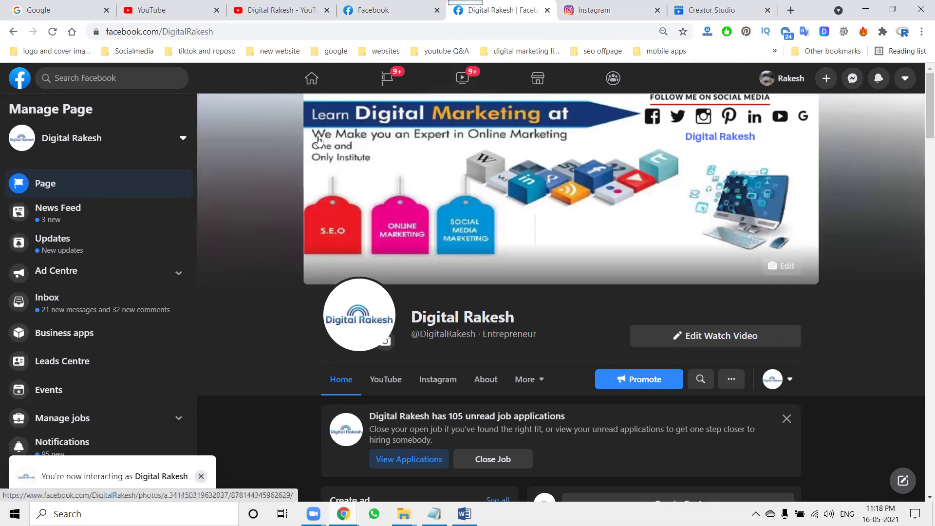
scroll(112, 243, "down", 3)
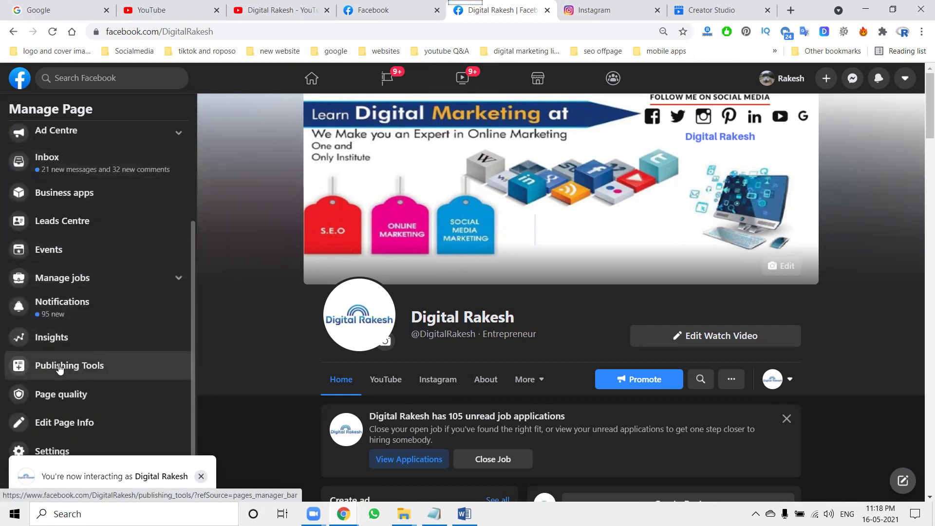
left_click(600, 10)
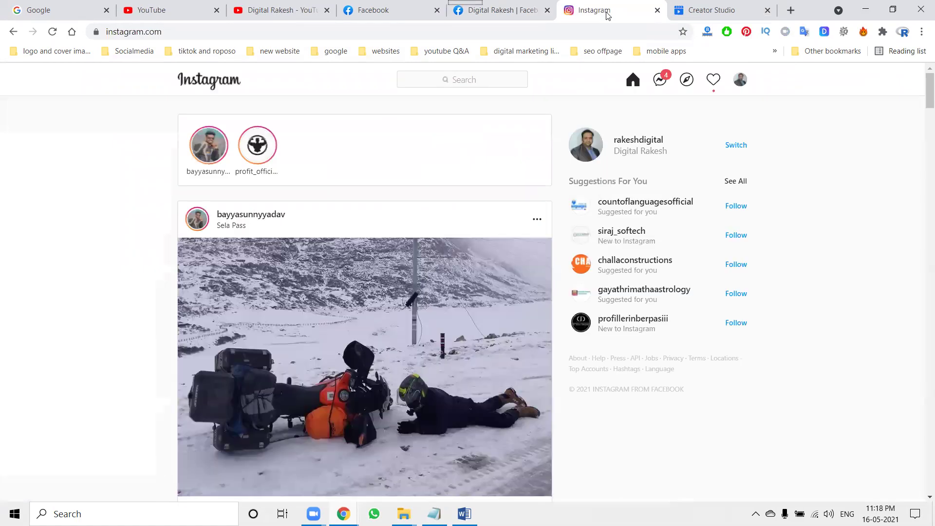
left_click(506, 5)
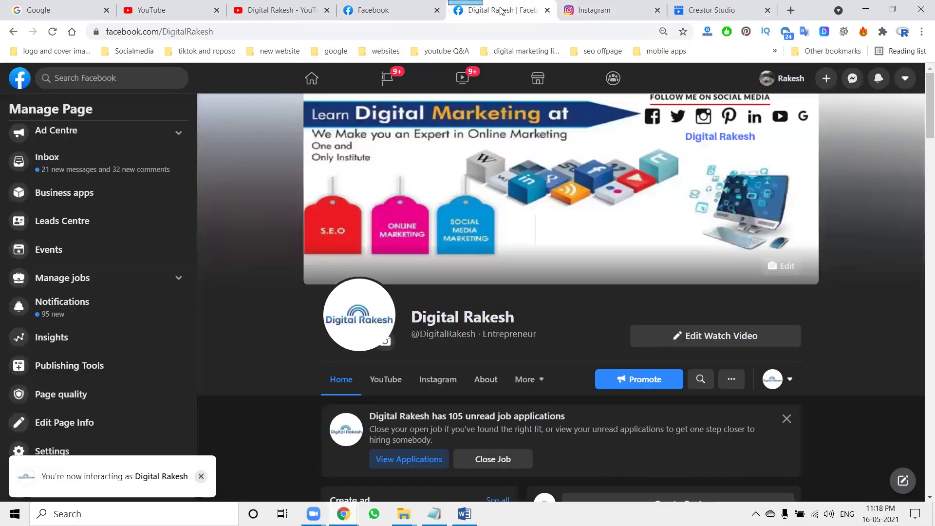
left_click(66, 364)
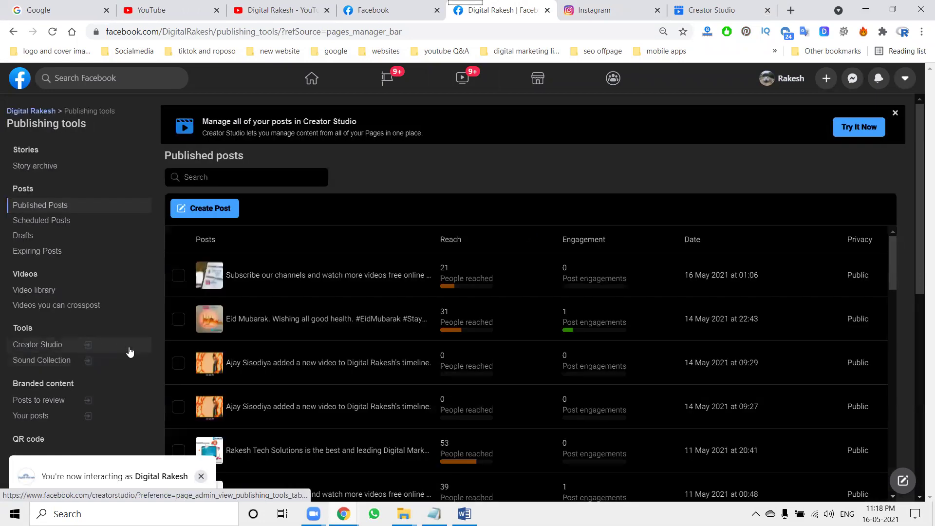
Create a new post with the Facebook and Instagram placements and add the on-page SEO photo from the Downloads folder
left_click(197, 208)
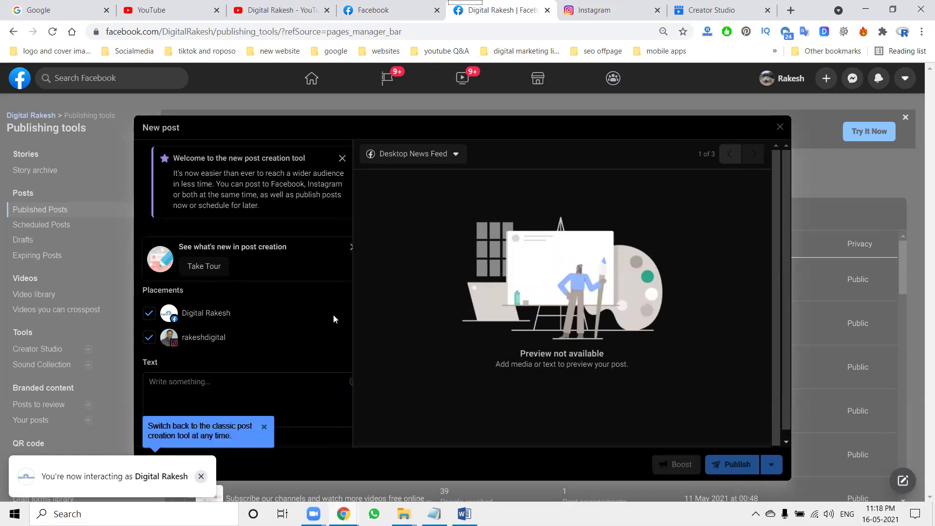
scroll(350, 305, "down", 4)
left_click(191, 219)
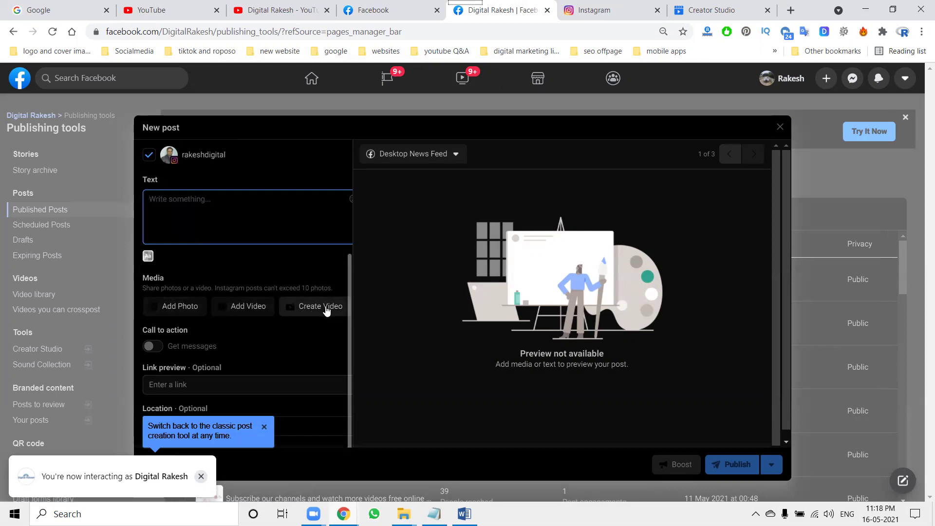
left_click(184, 306)
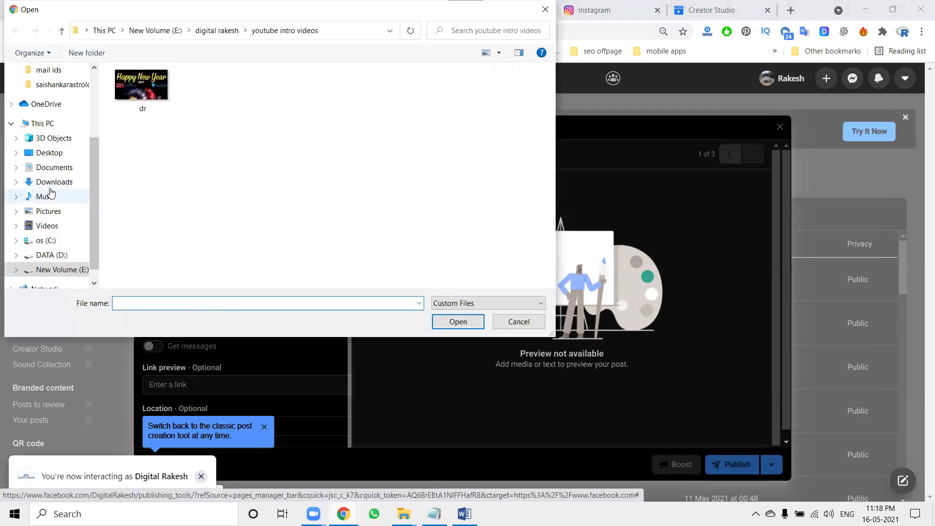
left_click(51, 184)
double_click(144, 122)
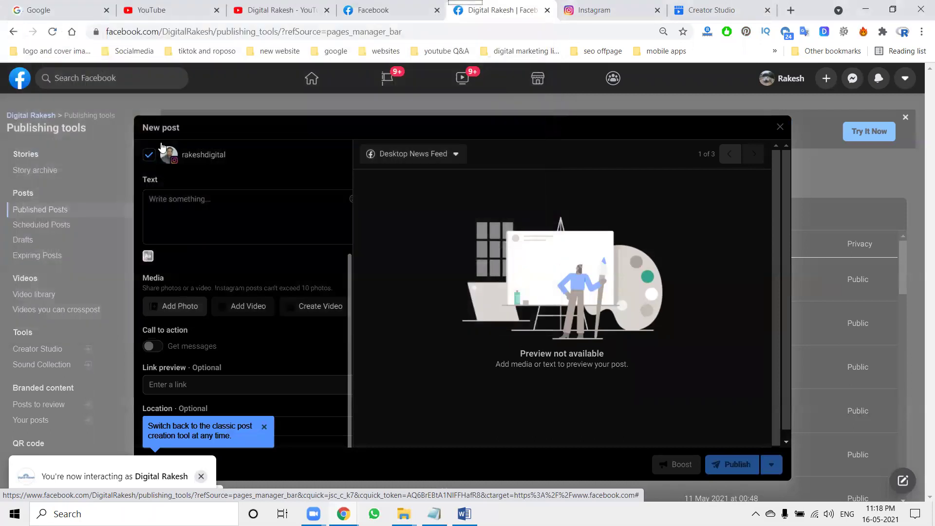
Copy the "Subscribe our channels and watch more videos" block with its links and hashtags from the Word document smo content into the post text
left_click(464, 513)
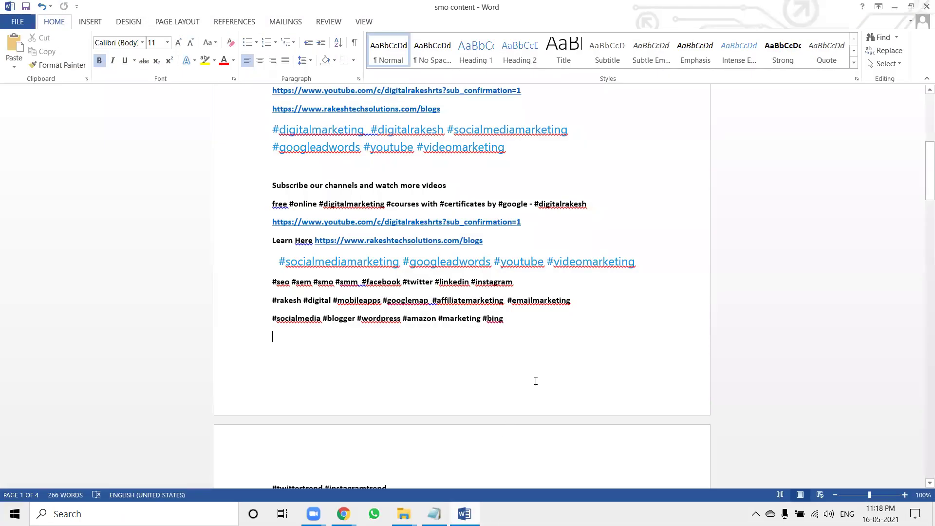
left_click_drag(508, 321, 260, 195)
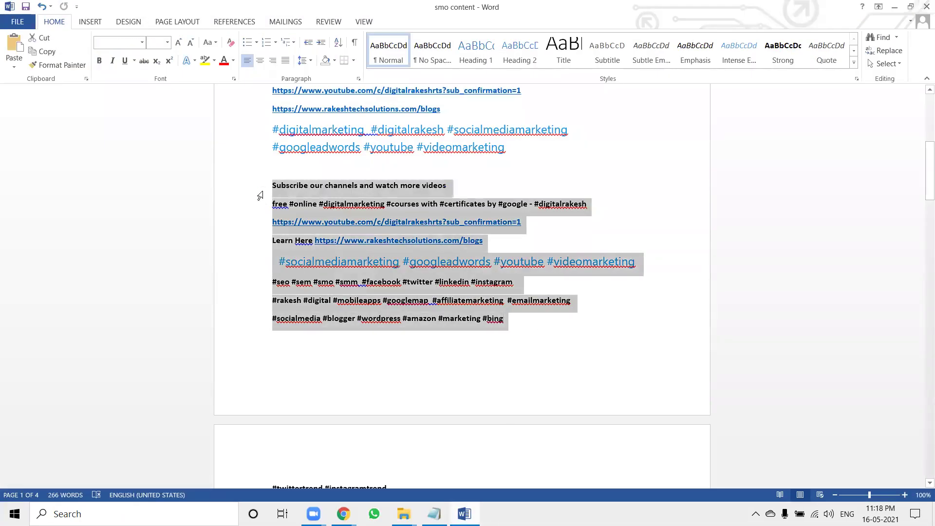
left_click(895, 7)
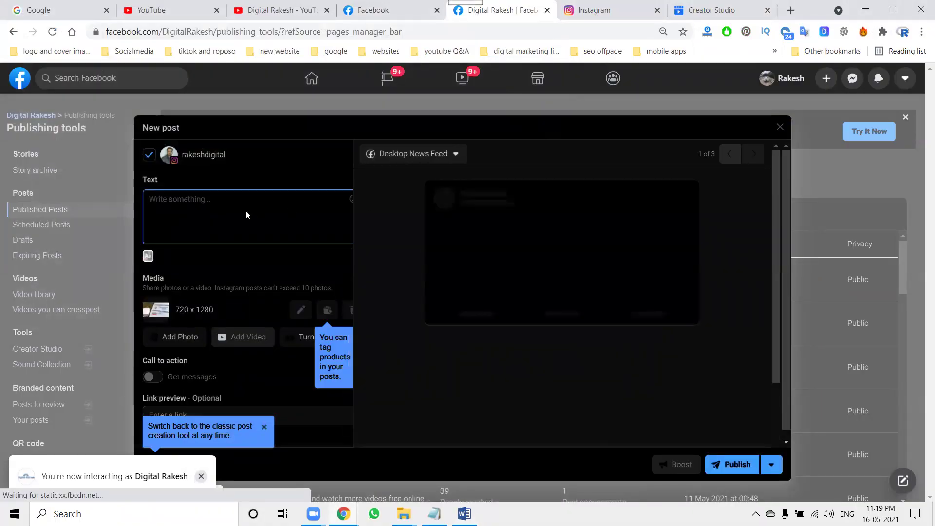
key("ctrl+v")
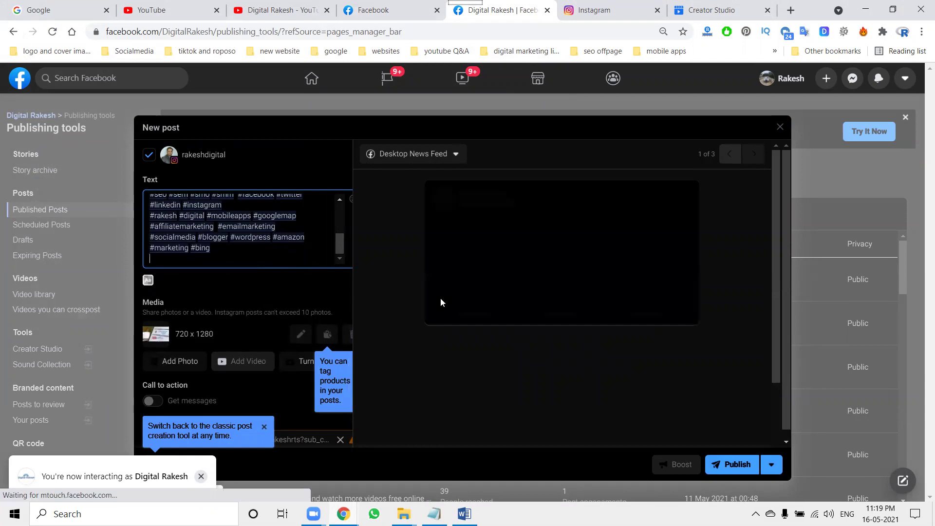
Review the post's publishing options and check which images are already posted on the linked Instagram profile
left_click(774, 465)
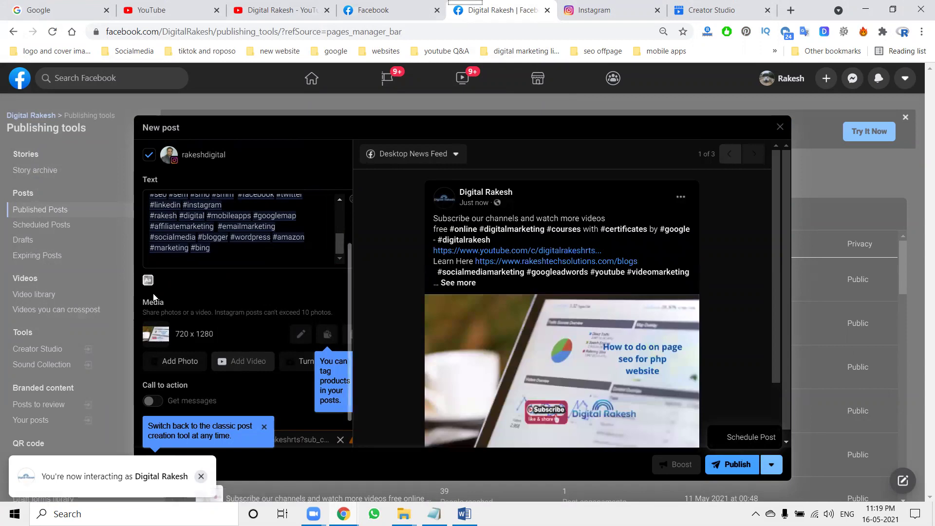
scroll(190, 305, "down", 3)
left_click(656, 6)
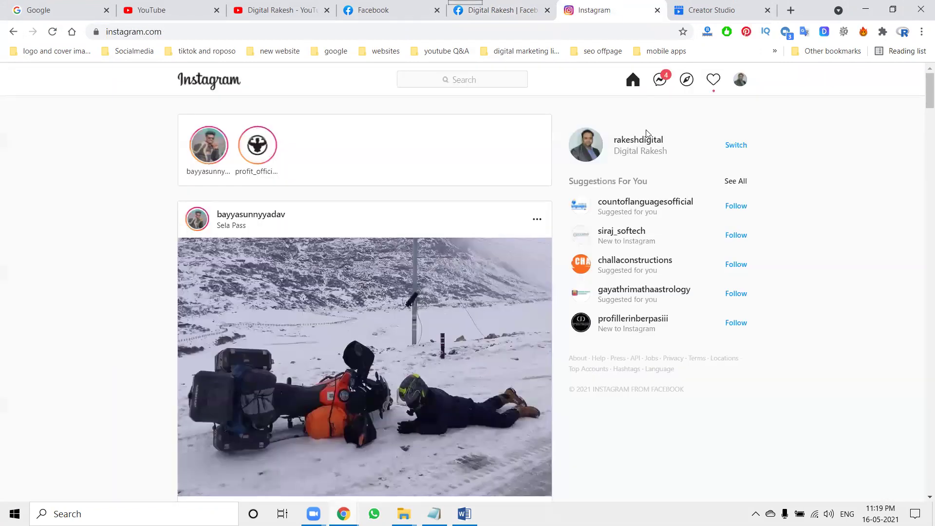
left_click(642, 141)
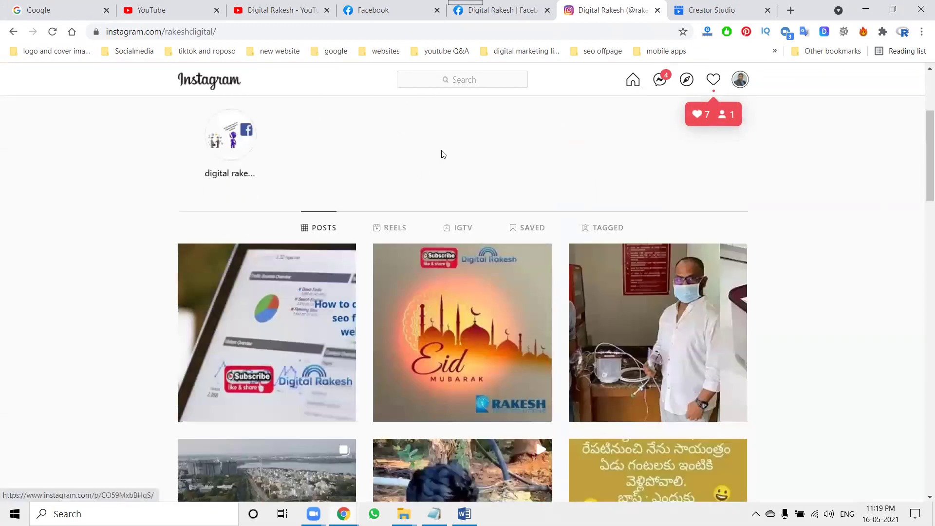
left_click(504, 17)
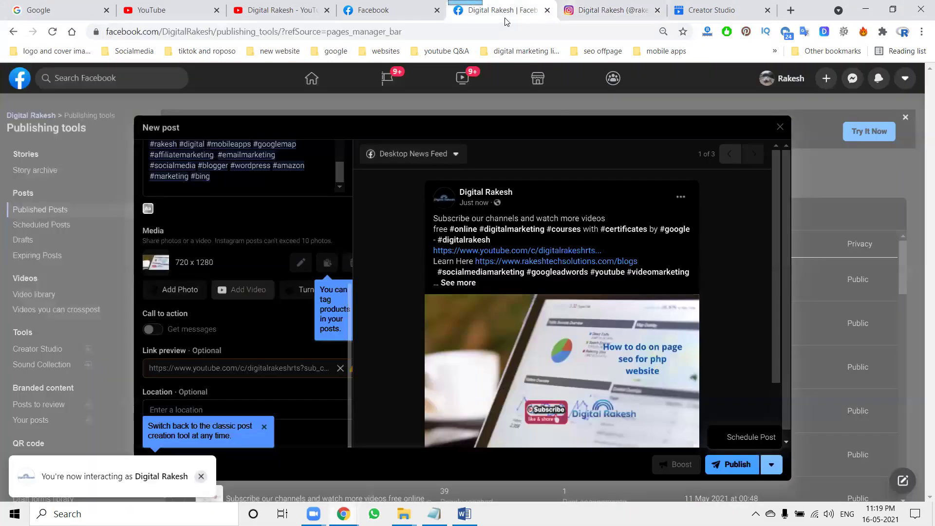
Replace the post's on-page SEO photo with the click-to-call button image from the Downloads folder
left_click(187, 292)
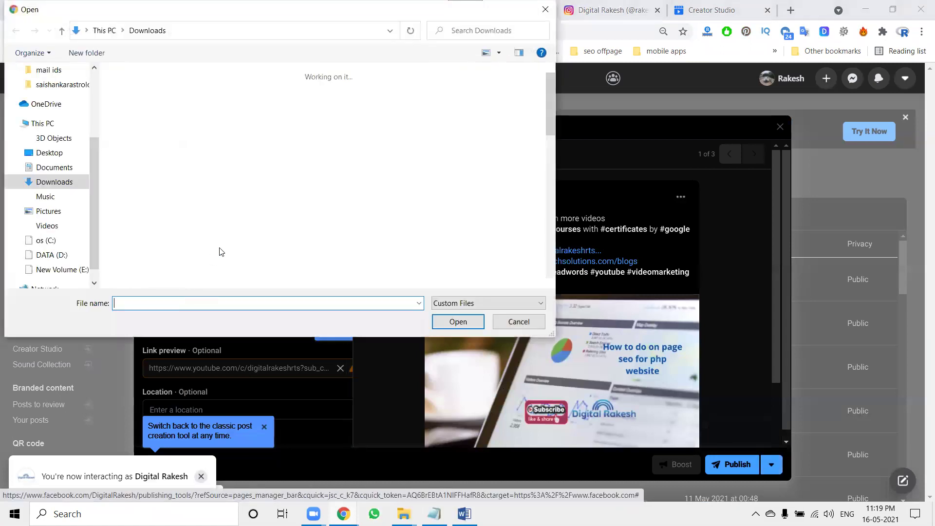
double_click(422, 233)
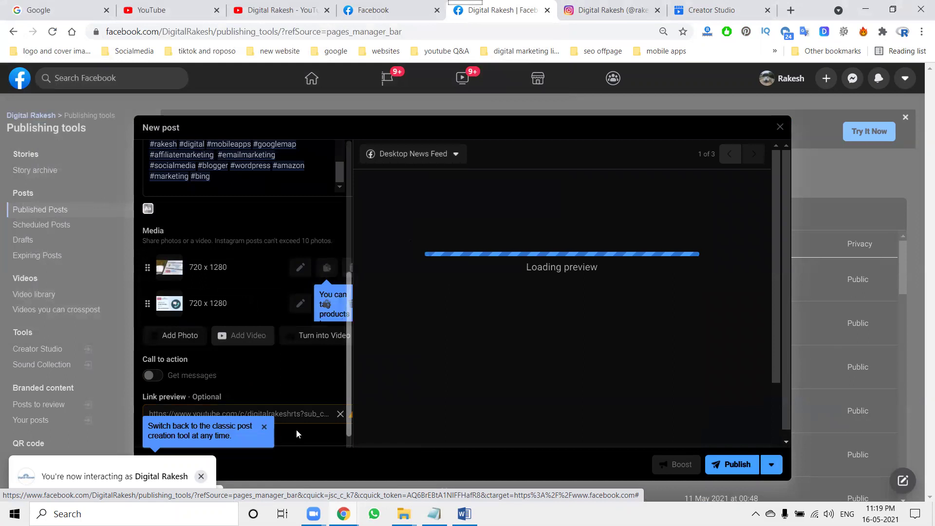
left_click(350, 267)
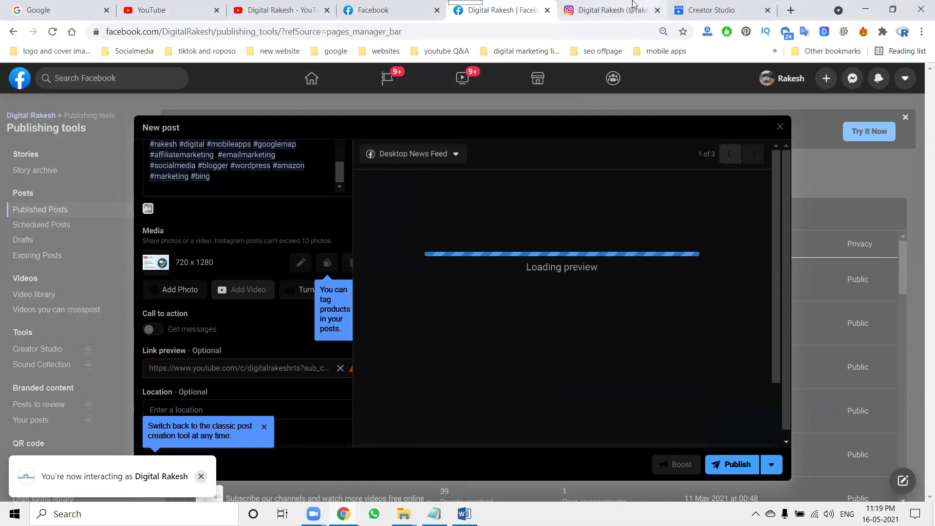
Check the Instagram profile's latest posts once more and publish the new post to Facebook and Instagram
left_click(608, 10)
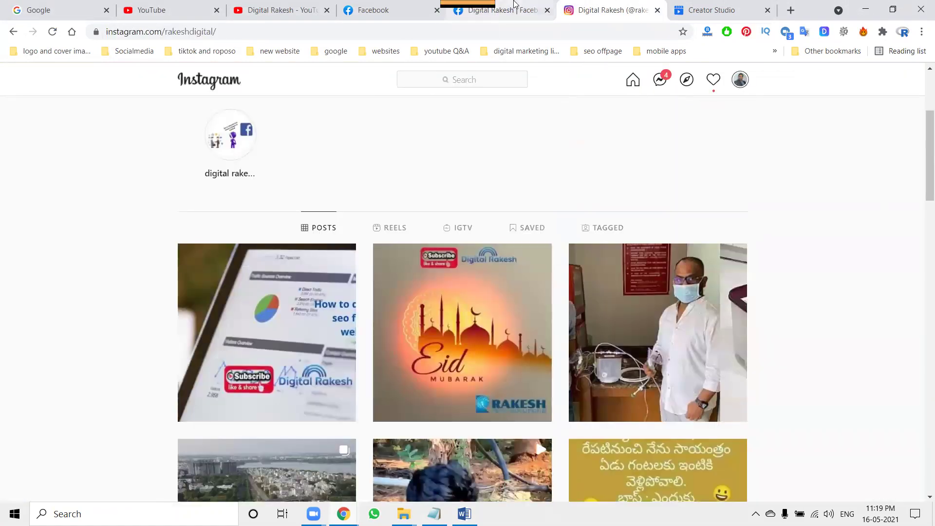
left_click(502, 9)
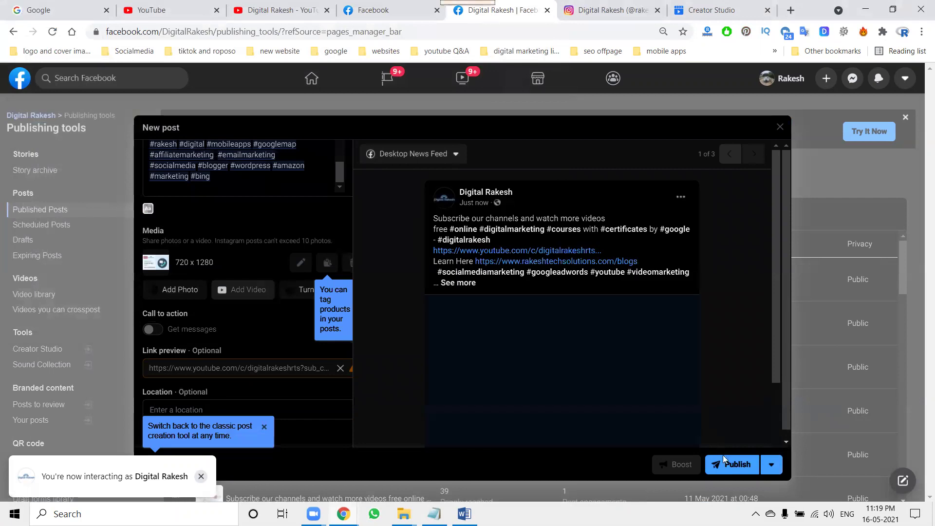
left_click(729, 466)
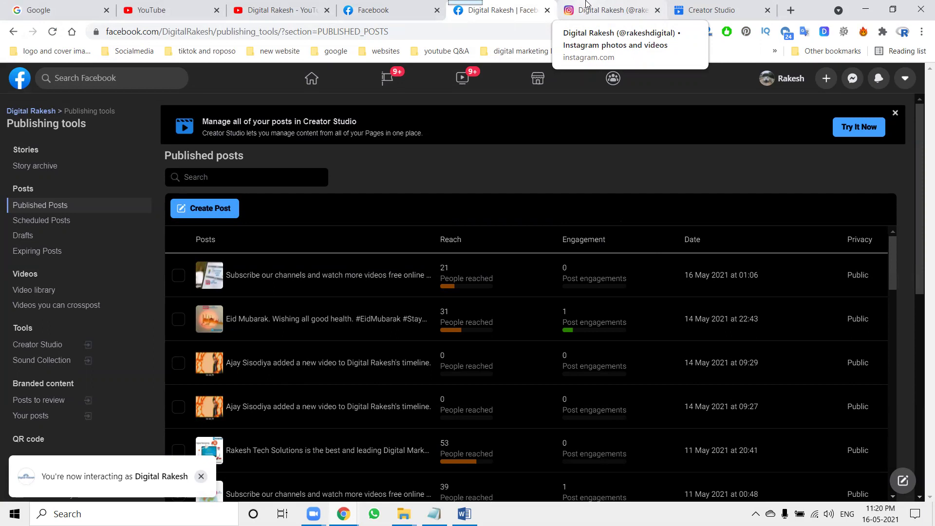
Refresh the Facebook published posts list and the Instagram profile to check for the new post on both
key("F5")
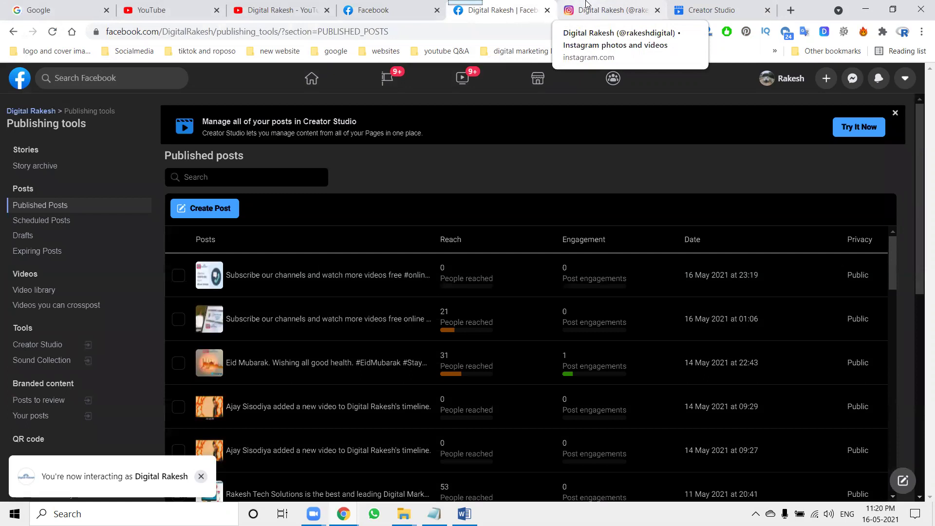
left_click(704, 7)
left_click(595, 3)
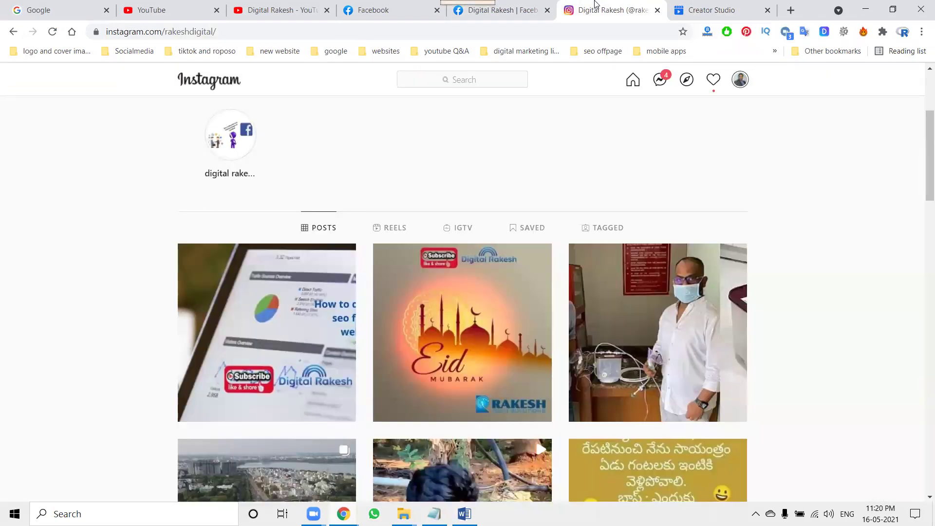
left_click(52, 32)
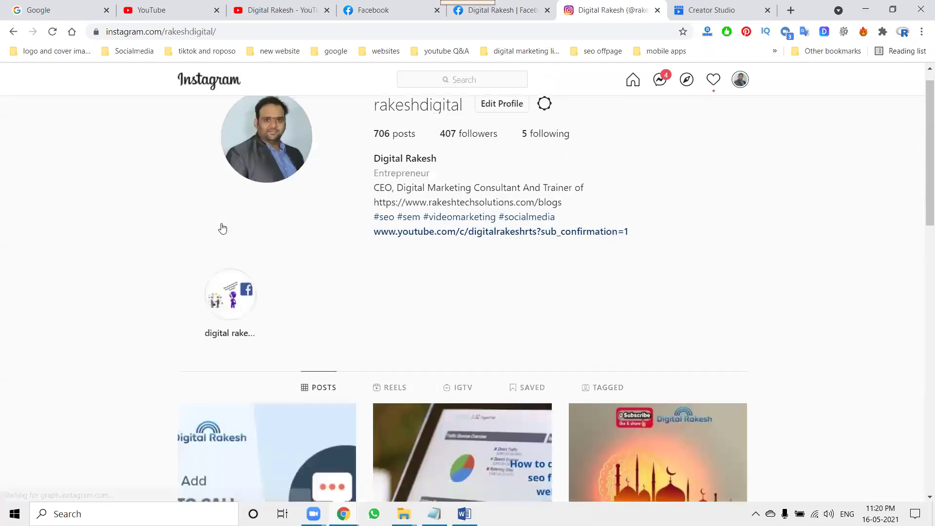
scroll(224, 238, "down", 4)
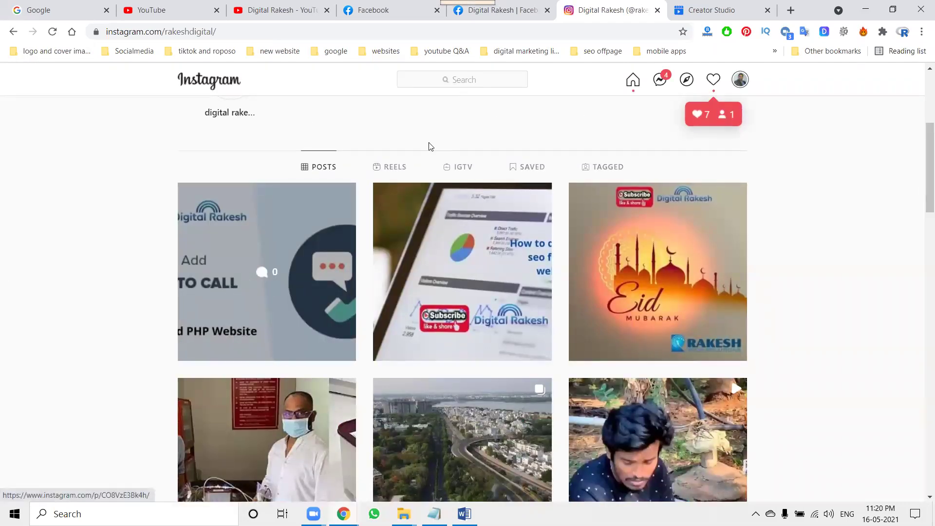
Create another new post from Facebook Publishing Tools with only the Instagram account as placement
left_click(505, 11)
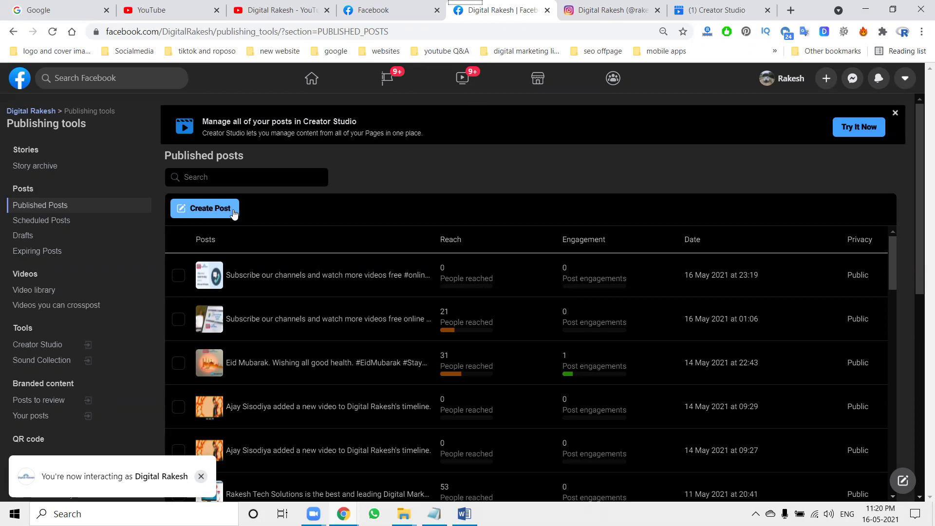
left_click(233, 212)
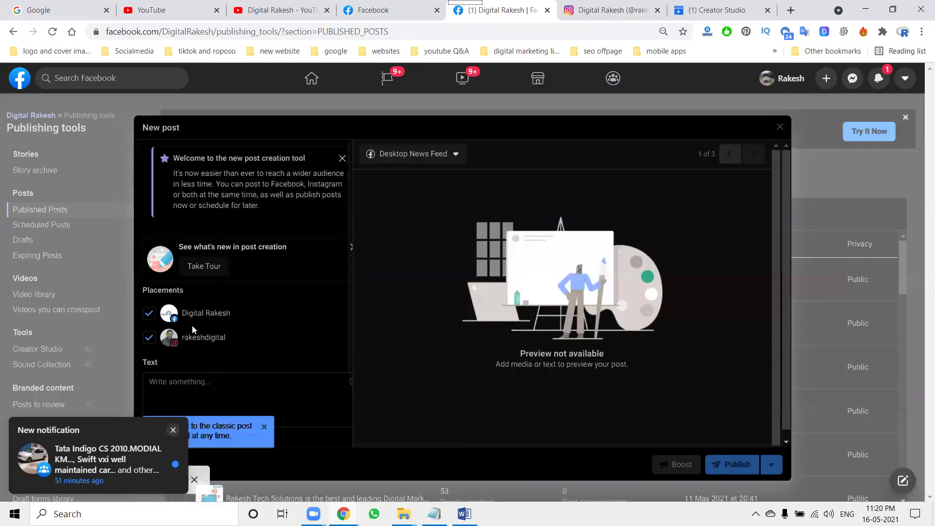
left_click(195, 316)
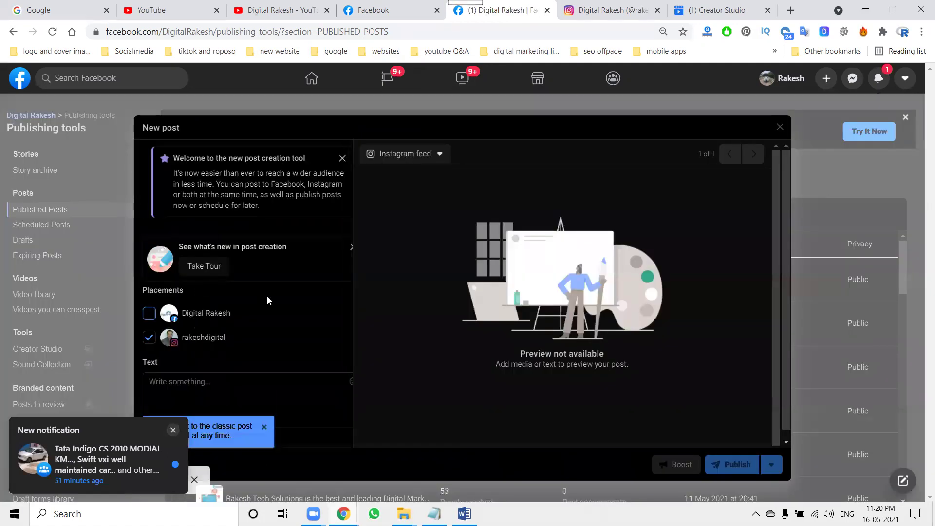
scroll(266, 300, "down", 4)
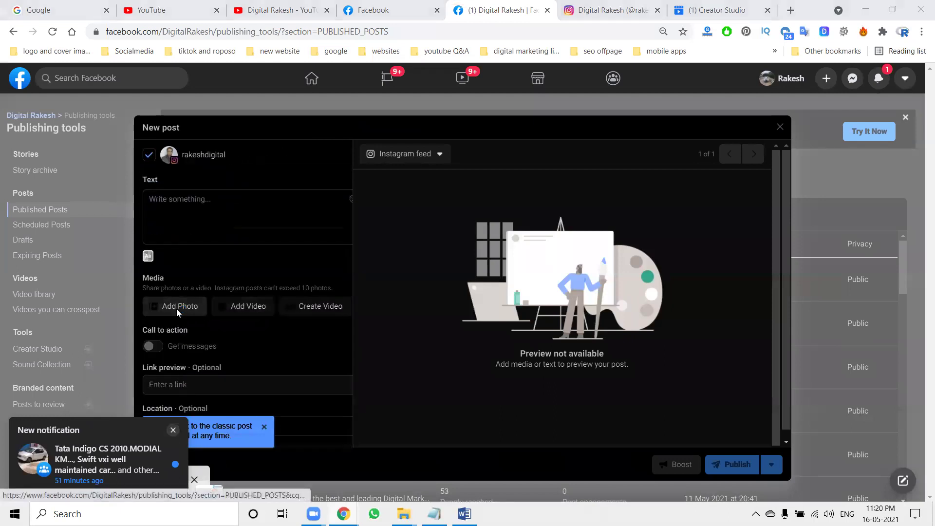
Add the "Subscribe To Digital Rakesh - Learn Advanced Digital Marketing" image from the E: drive's digital rakesh\2021 folder to the Instagram post
left_click(176, 308)
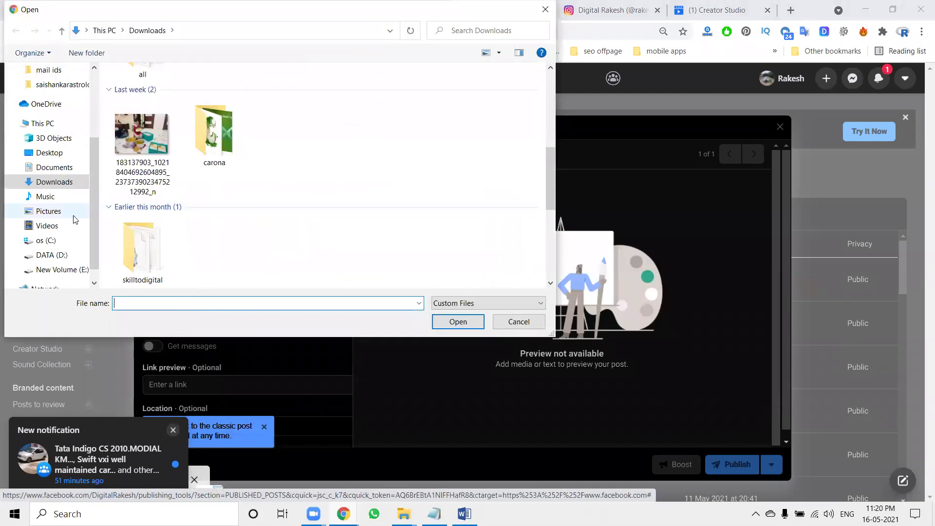
left_click(72, 270)
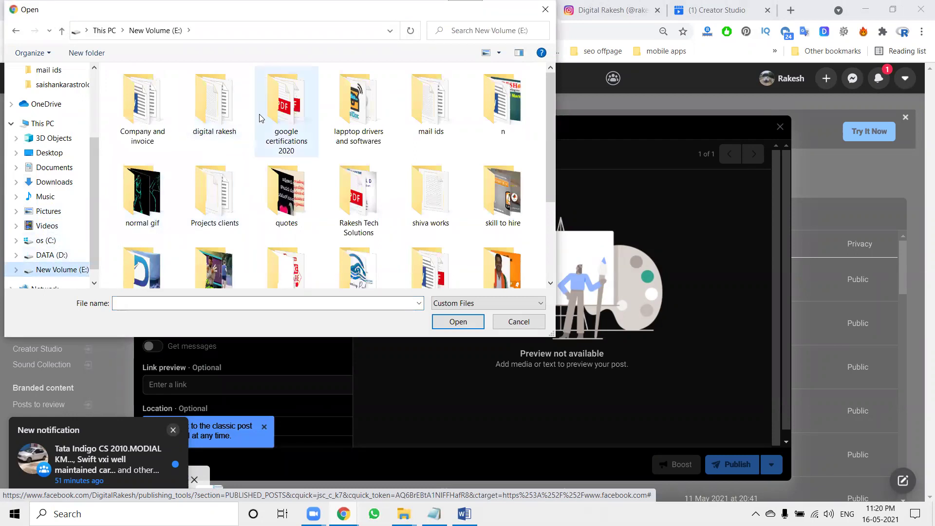
double_click(232, 120)
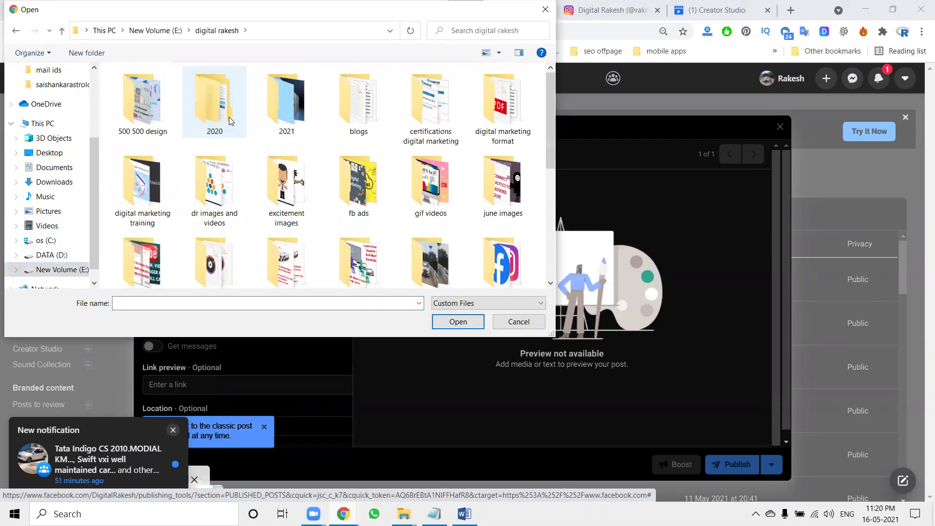
double_click(293, 126)
scroll(292, 205, "down", 2)
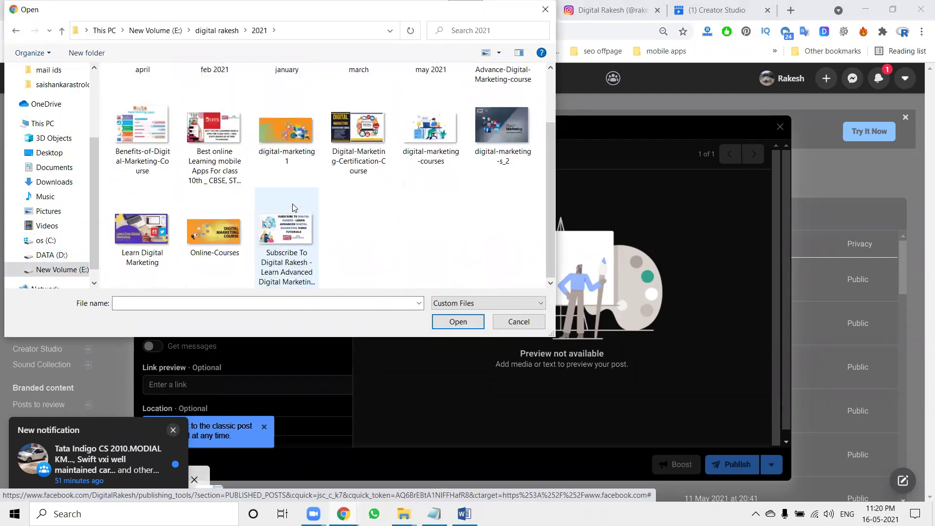
double_click(276, 242)
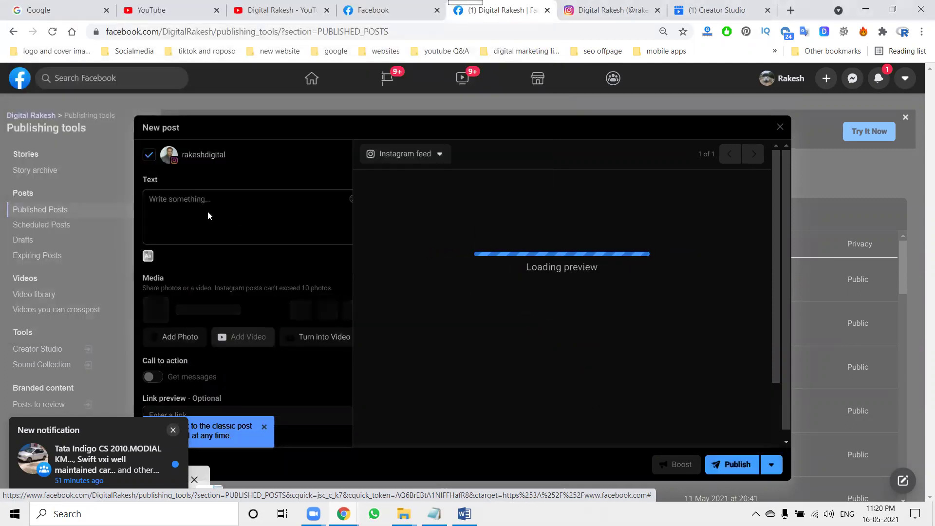
Paste the "Subscribe our channels and watch more videos" caption with links and hashtags, and publish the post to Instagram
left_click(197, 203)
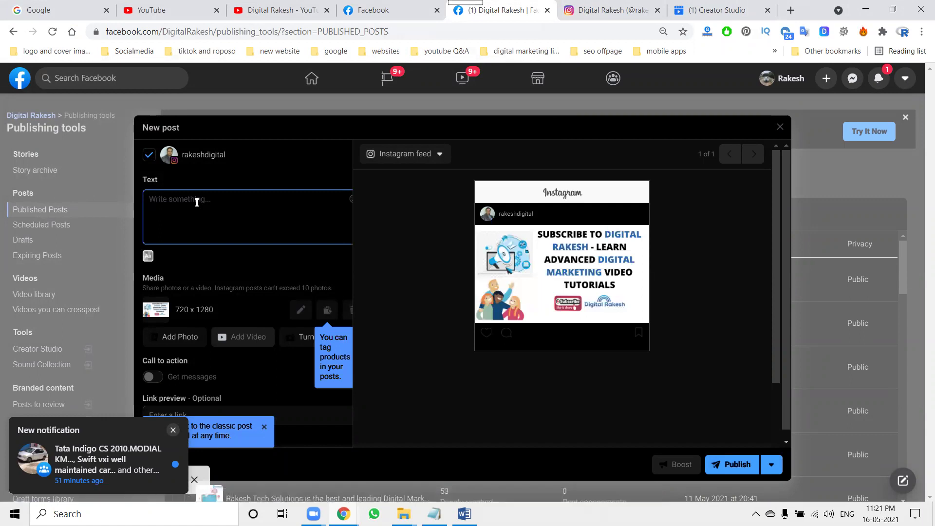
key("ctrl+v")
scroll(196, 203, "up", 6)
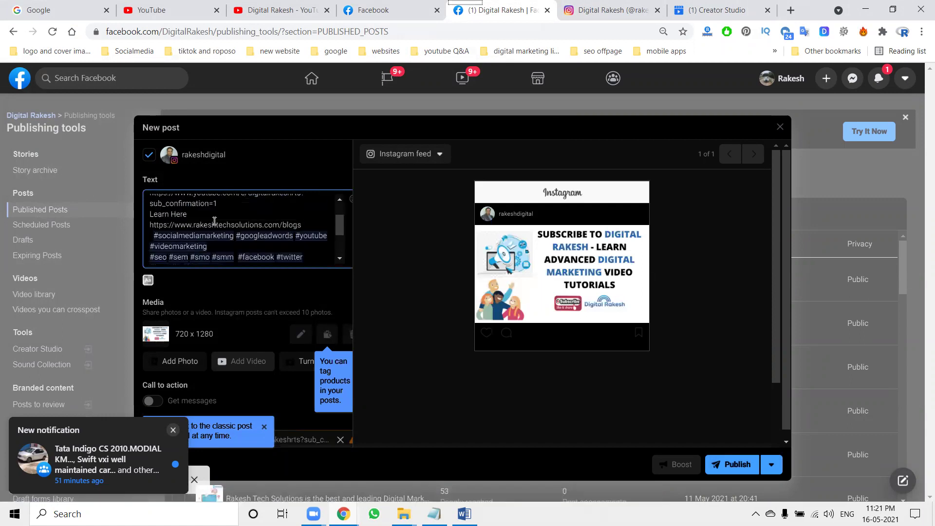
scroll(299, 237, "down", 3)
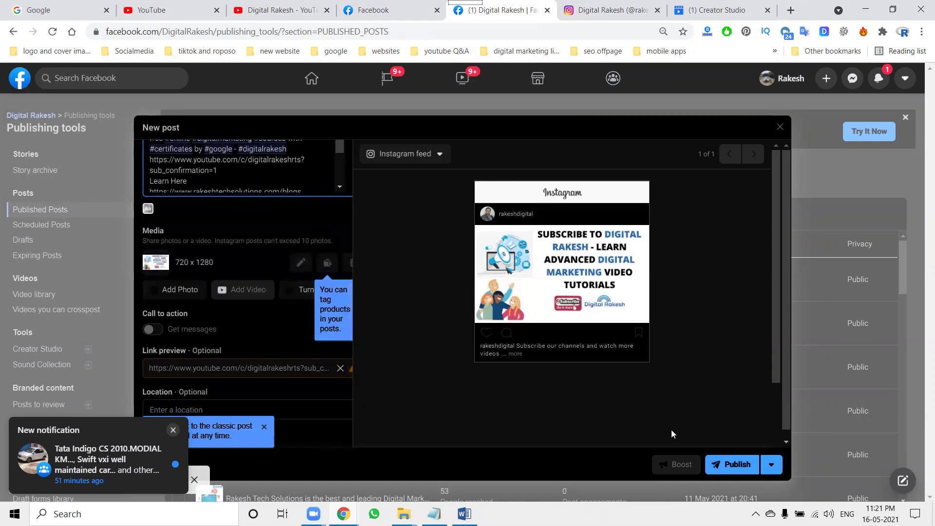
left_click(717, 466)
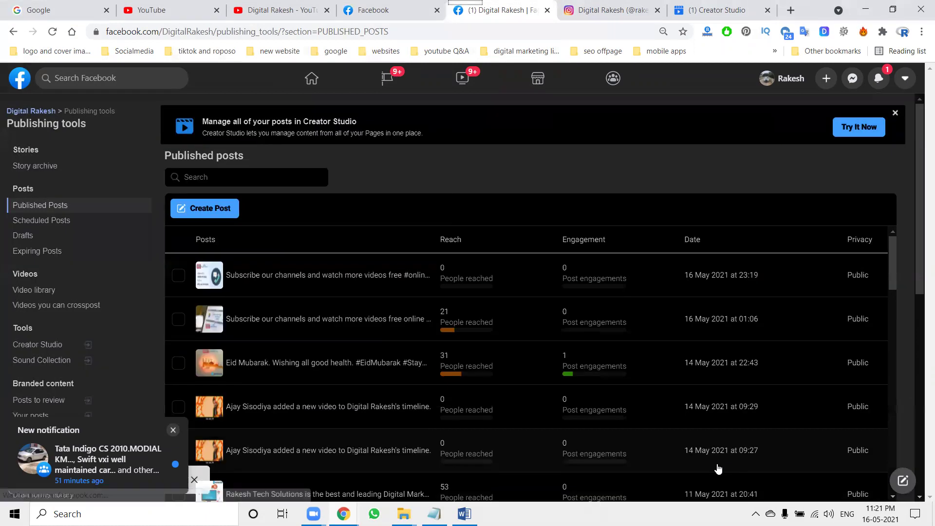
Refresh the Instagram profile and view its newest post to check the published image and caption
left_click(584, 6)
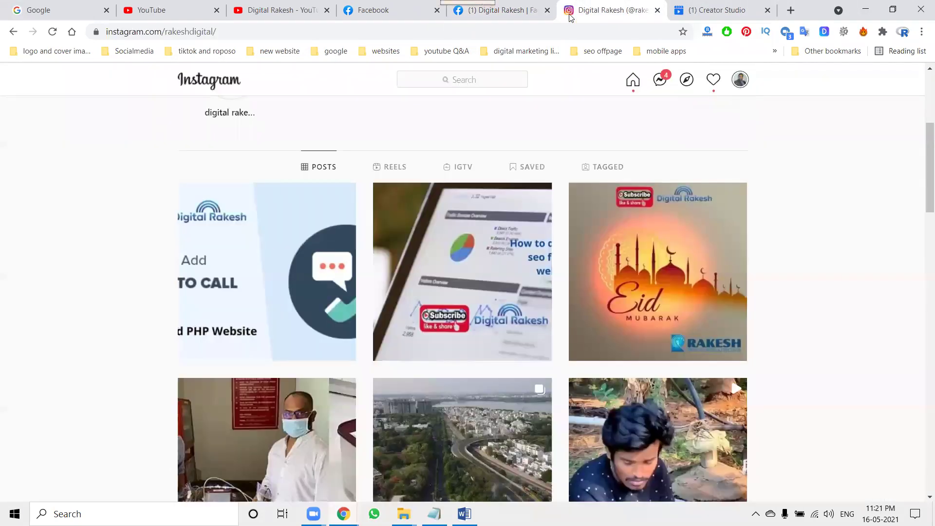
left_click(53, 32)
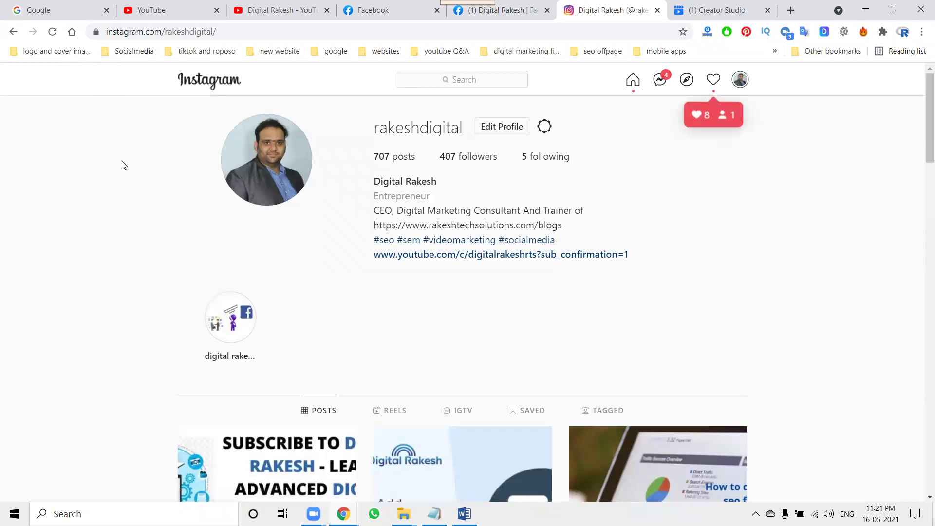
scroll(231, 242, "down", 5)
left_click(231, 242)
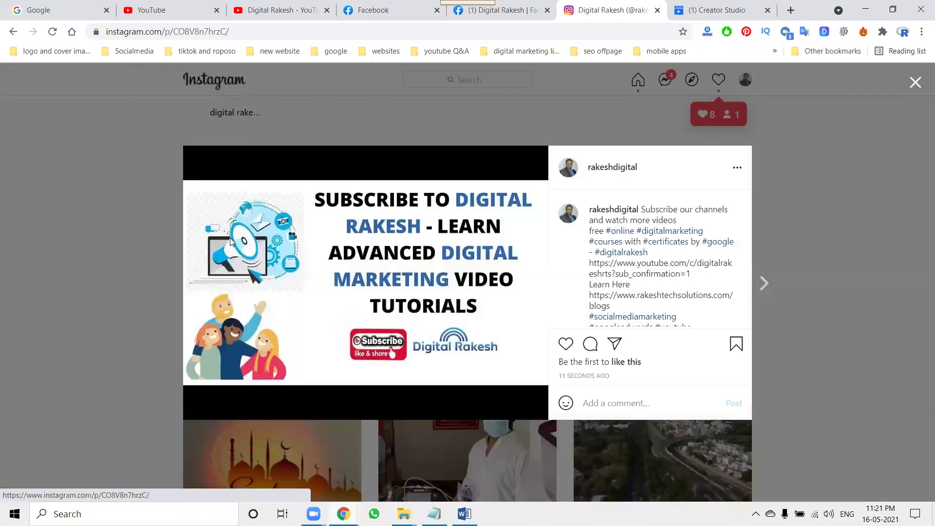
left_click(915, 83)
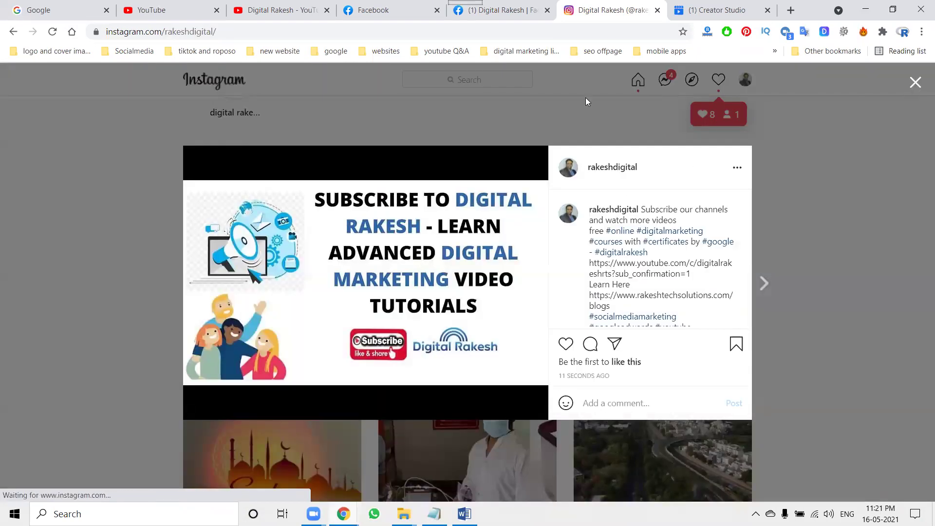
Open the Facebook Page in a new tab and compare its latest posts with those on the Instagram profile
left_click(521, 11)
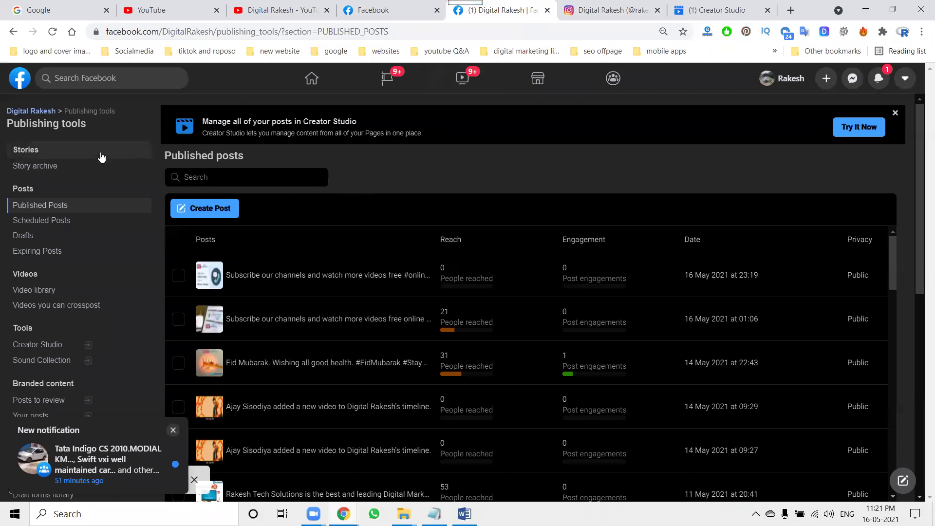
right_click(43, 111)
left_click(63, 119)
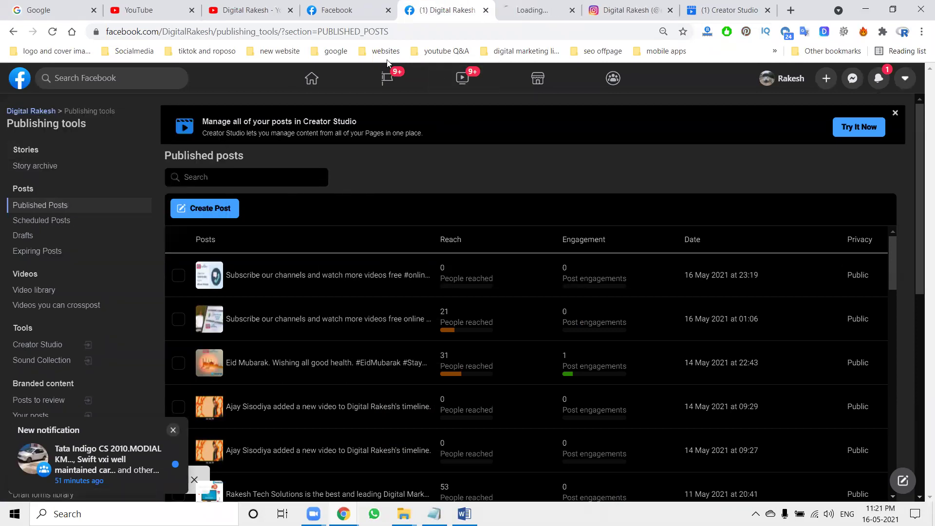
left_click(534, 9)
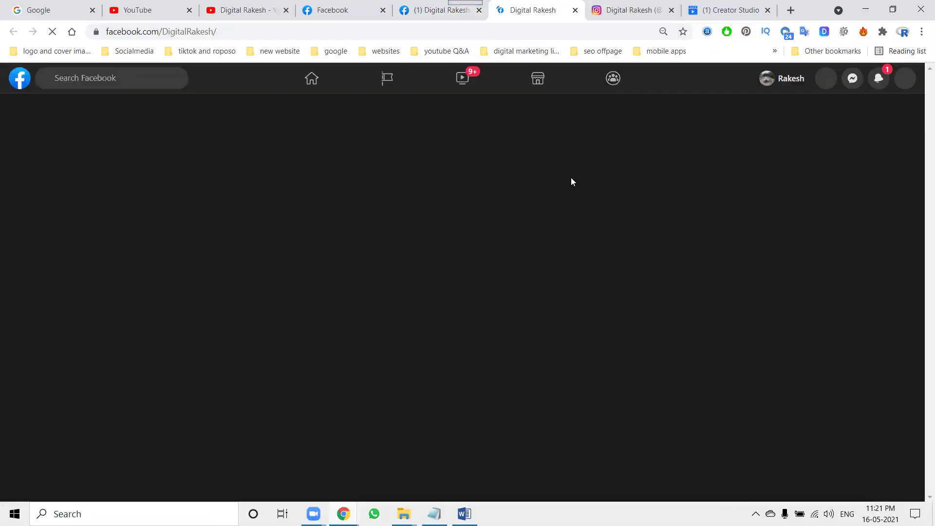
left_click(628, 9)
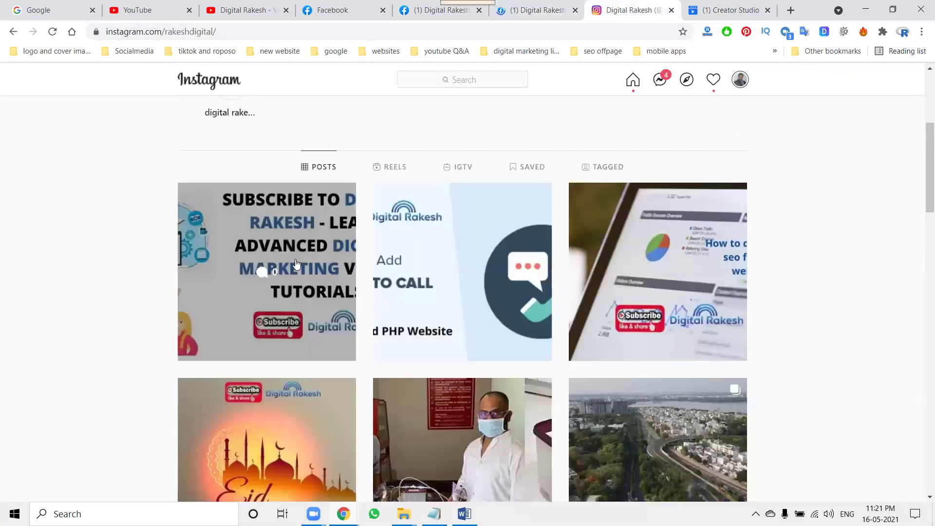
left_click(540, 9)
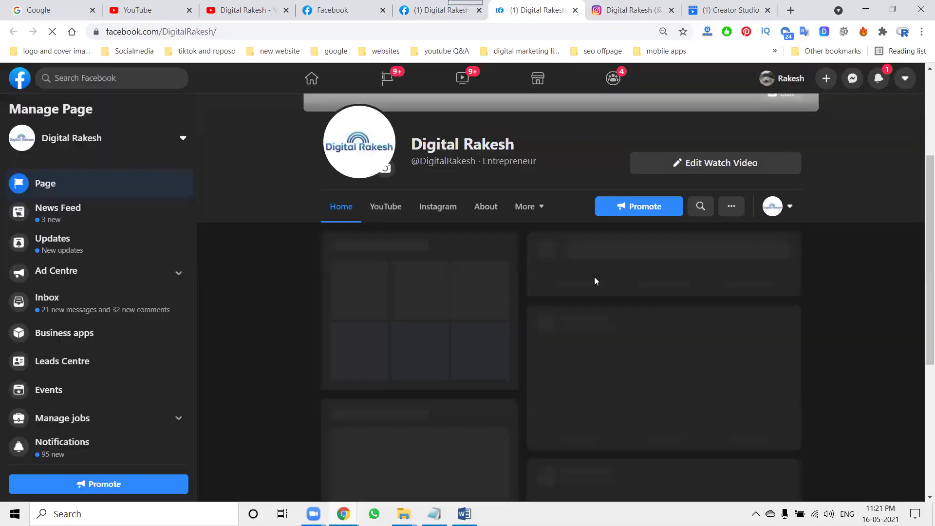
scroll(814, 281, "down", 3)
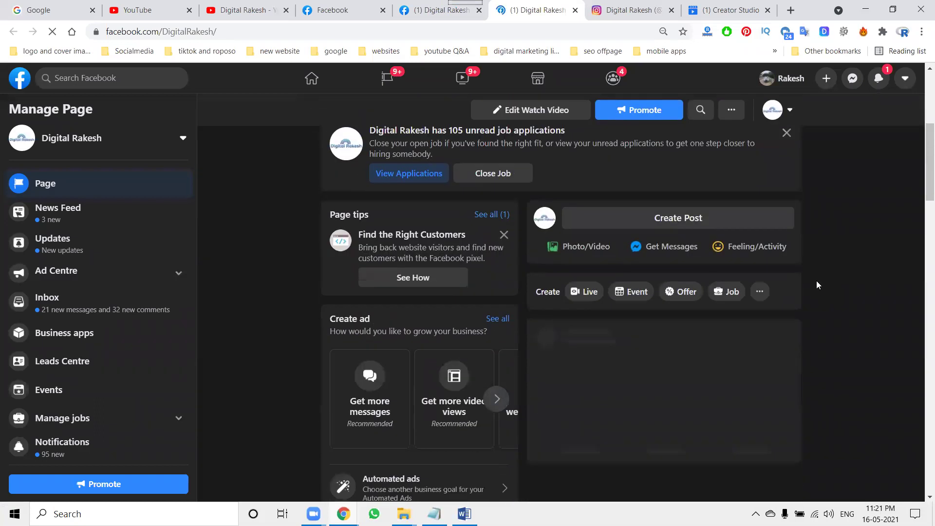
scroll(816, 284, "down", 5)
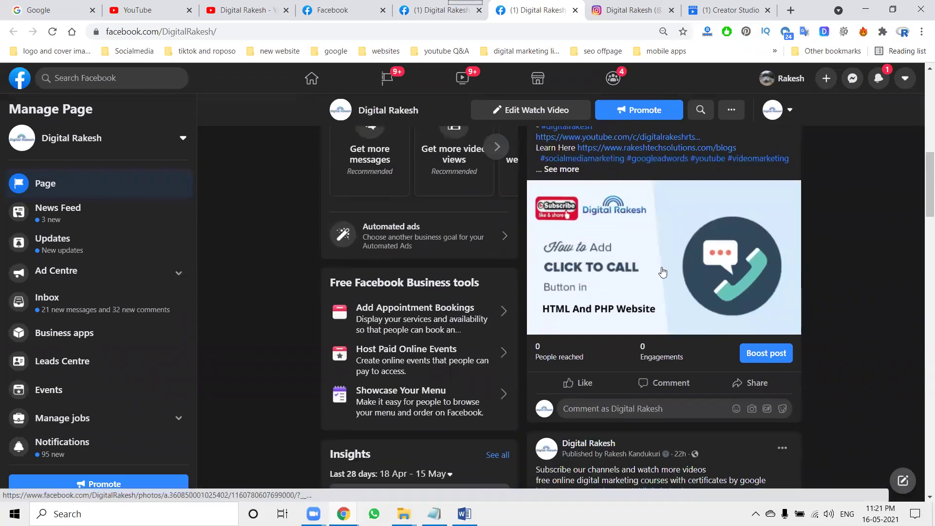
left_click(631, 10)
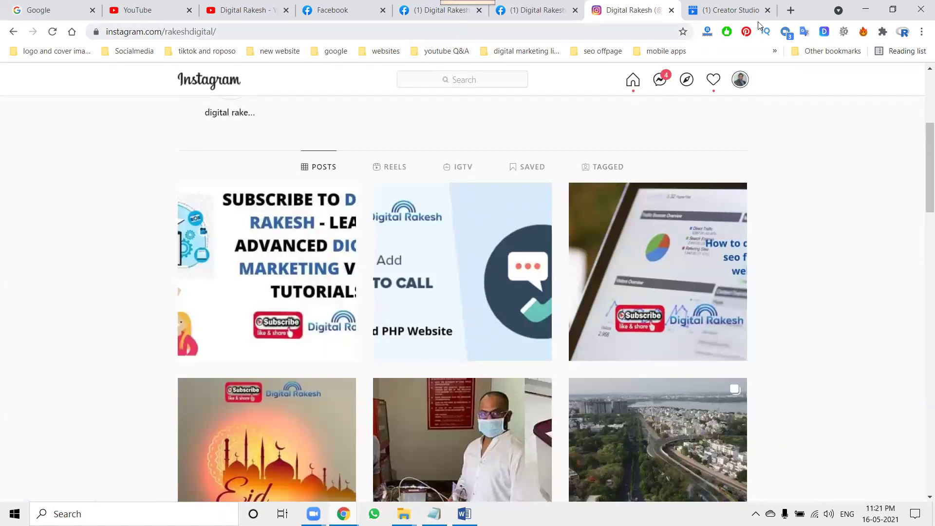
Glance at Creator Studio, and view the connected Instagram account details in the Facebook Page's settings
left_click(697, 11)
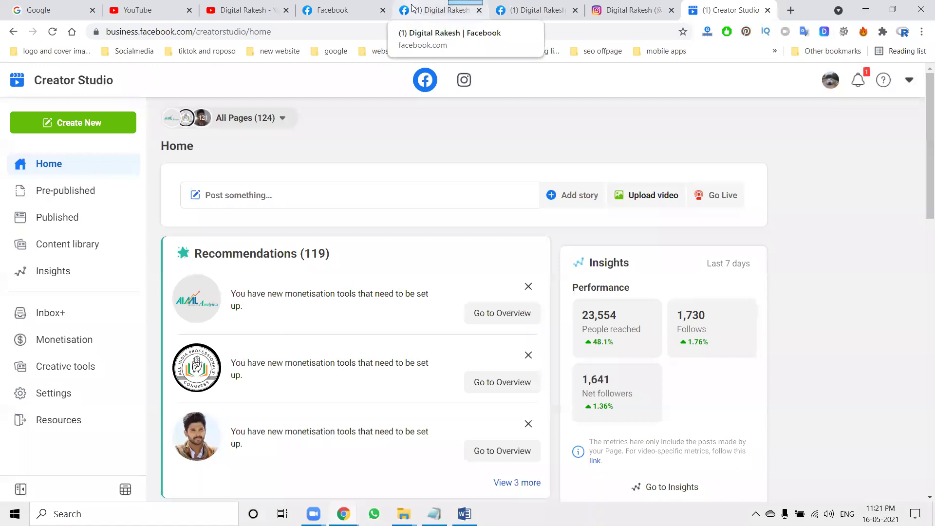
left_click(438, 10)
left_click(536, 9)
scroll(117, 303, "down", 3)
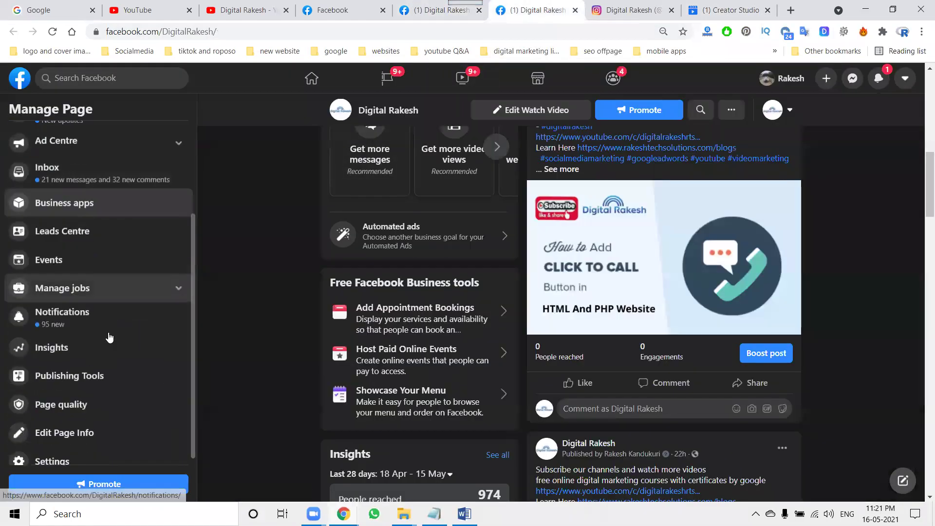
left_click(73, 448)
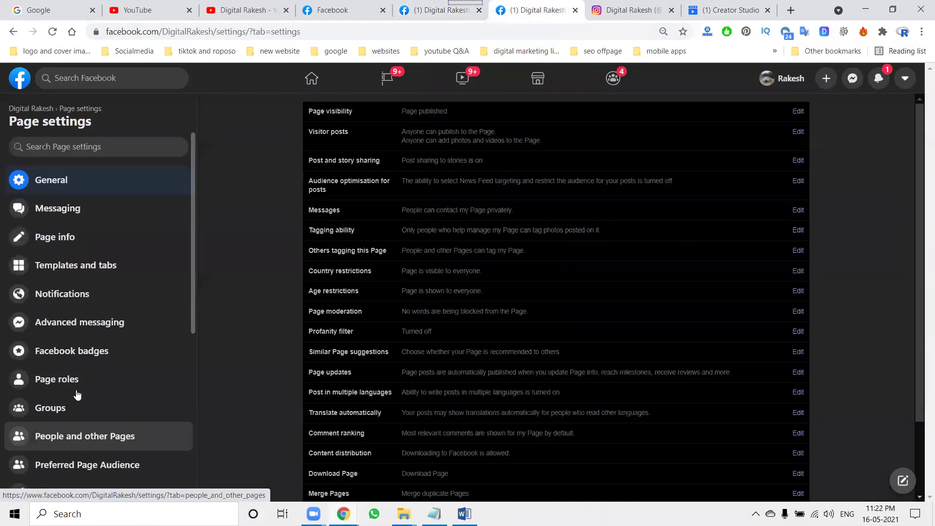
scroll(77, 384, "down", 5)
left_click(76, 334)
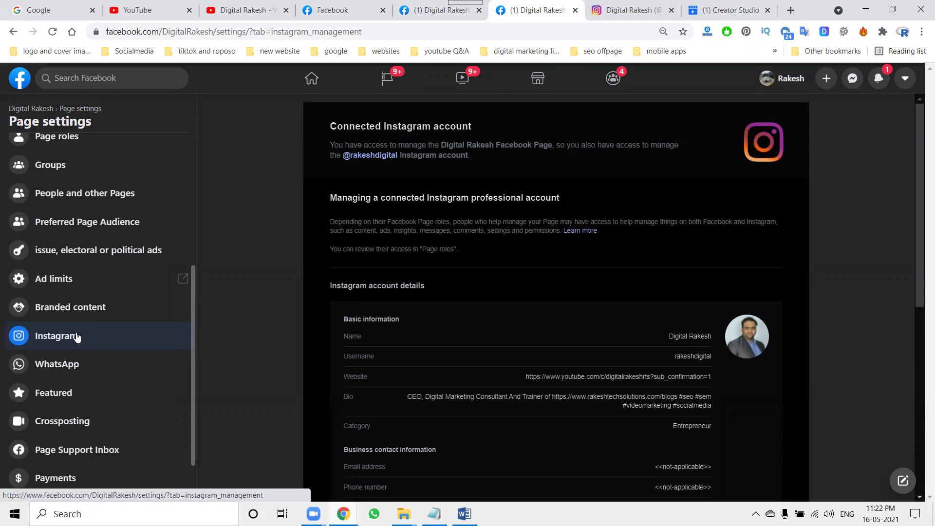
Leave the Instagram settings and return to the Facebook Page's main view
left_click(310, 91)
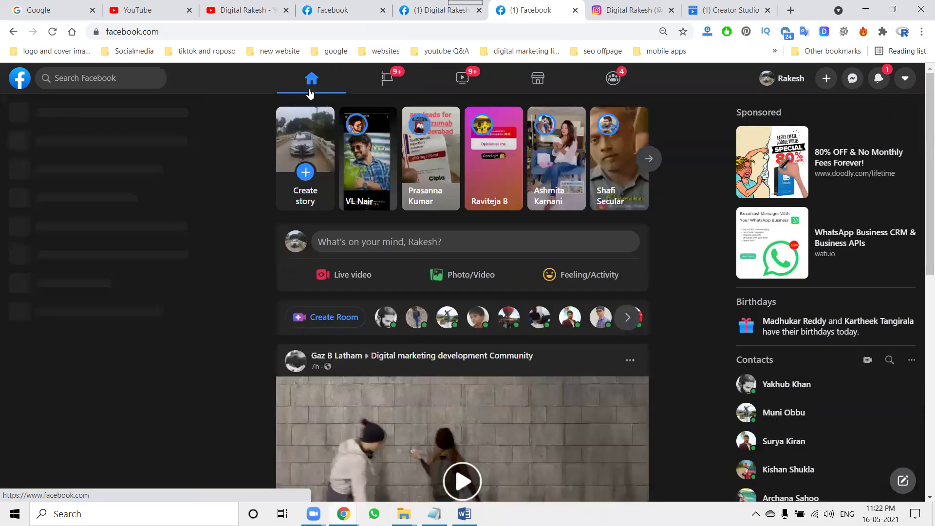
left_click(14, 33)
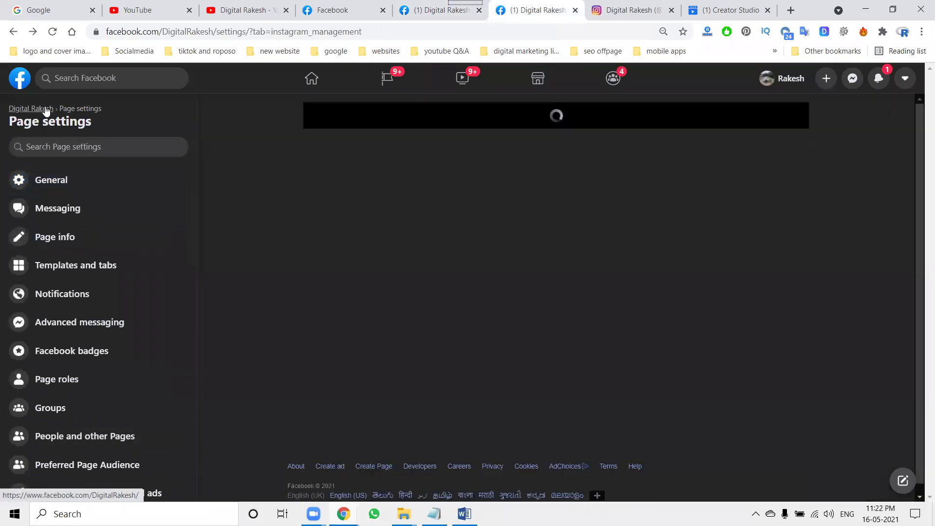
left_click(47, 109)
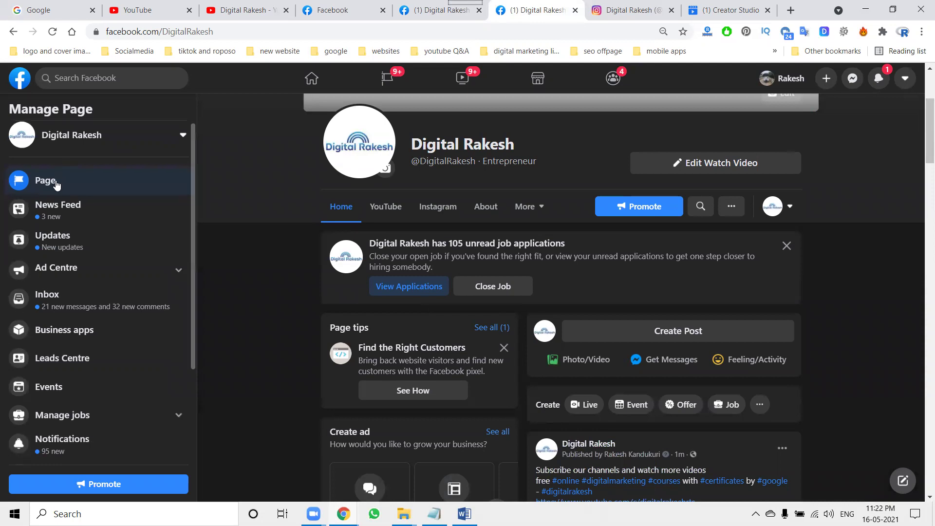
View Publishing Tools through the link in the Page's Create post window, and close both without posting
scroll(56, 209, "down", 3)
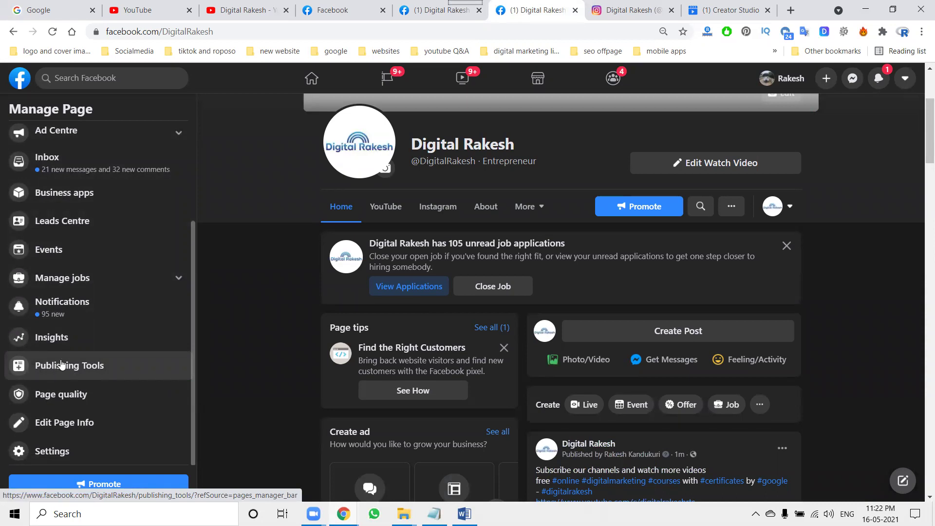
left_click(601, 331)
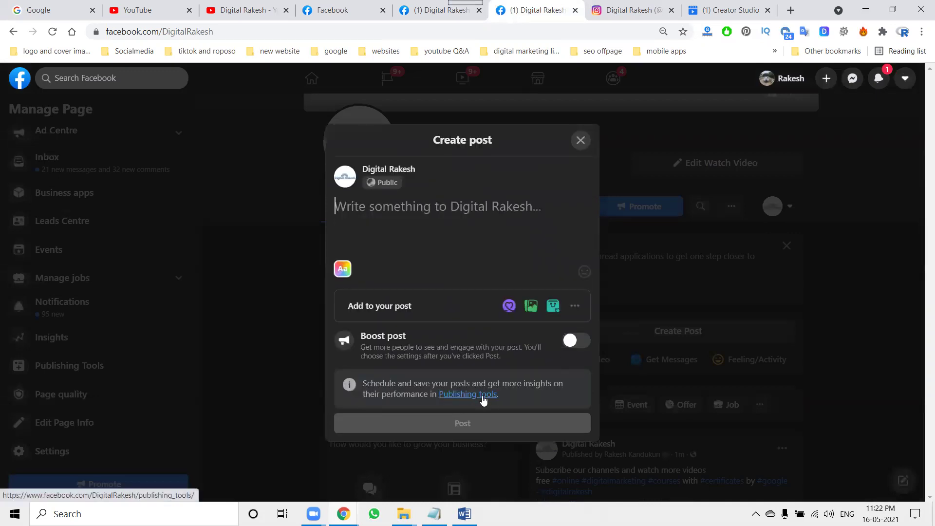
left_click(483, 400)
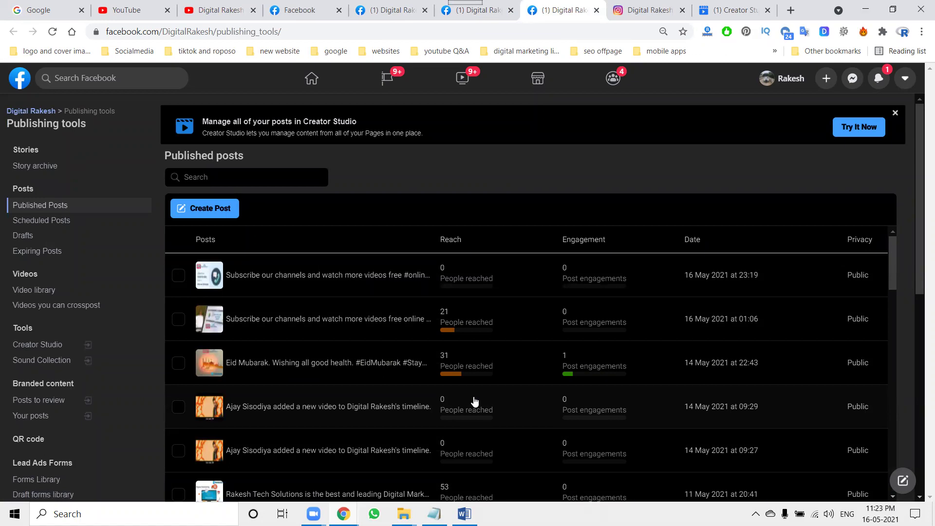
left_click(596, 10)
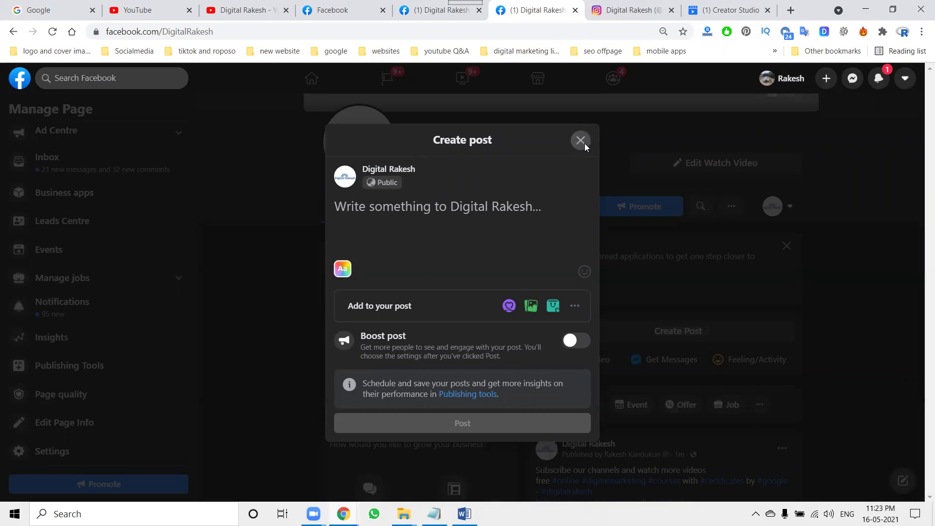
left_click(584, 144)
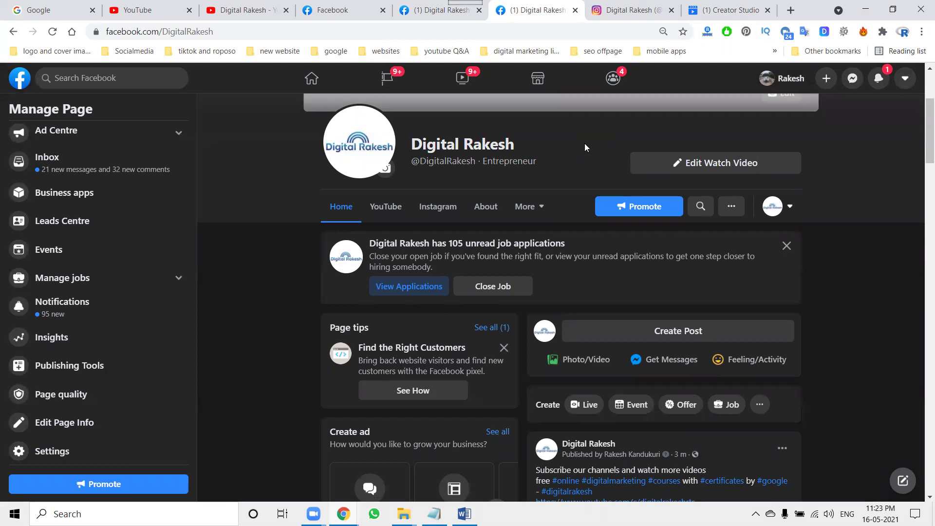
Switch to the YouTube channel's uploaded videos
left_click(241, 9)
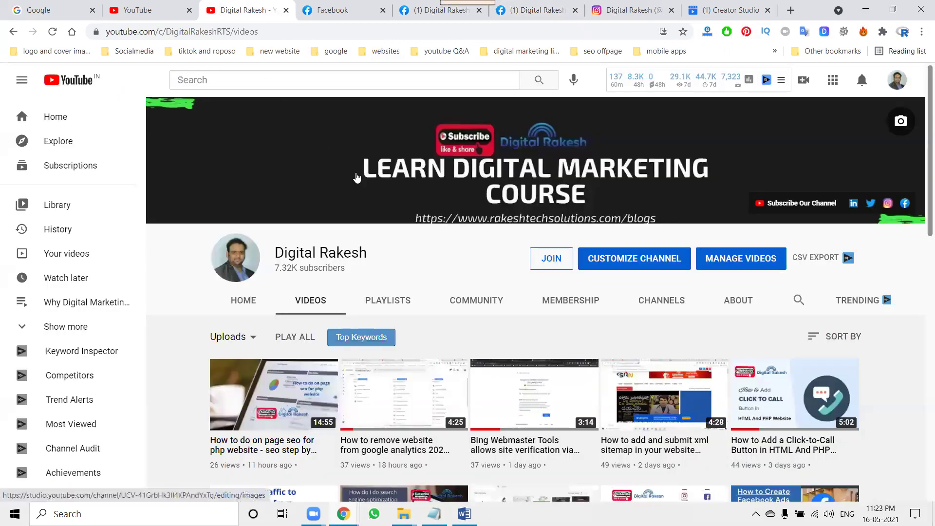